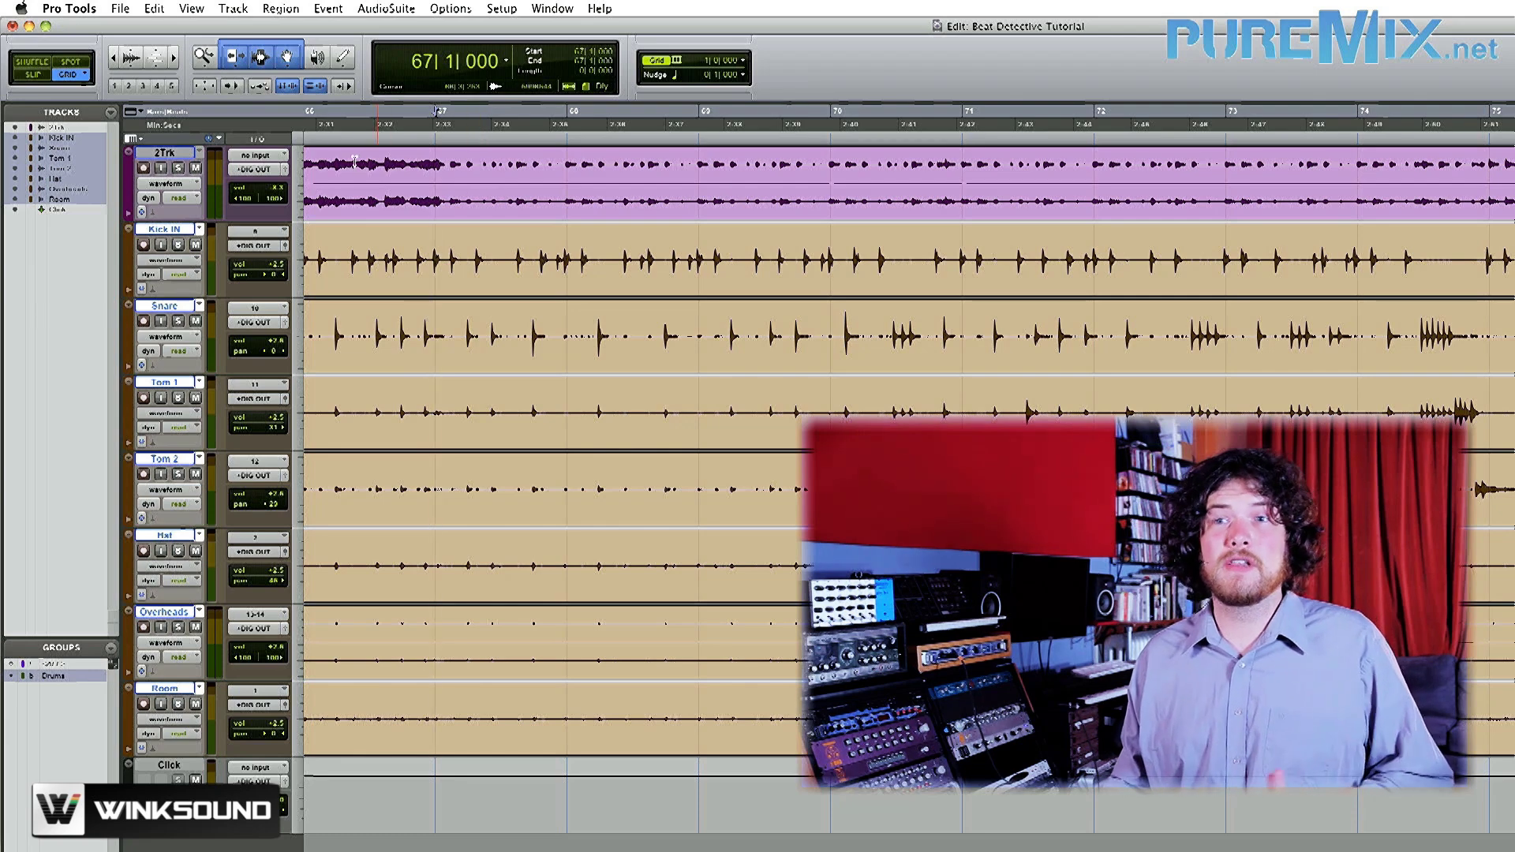
- Solo the 2Trk stereo mix and audition it with playback
key("space")
left_click(177, 168)
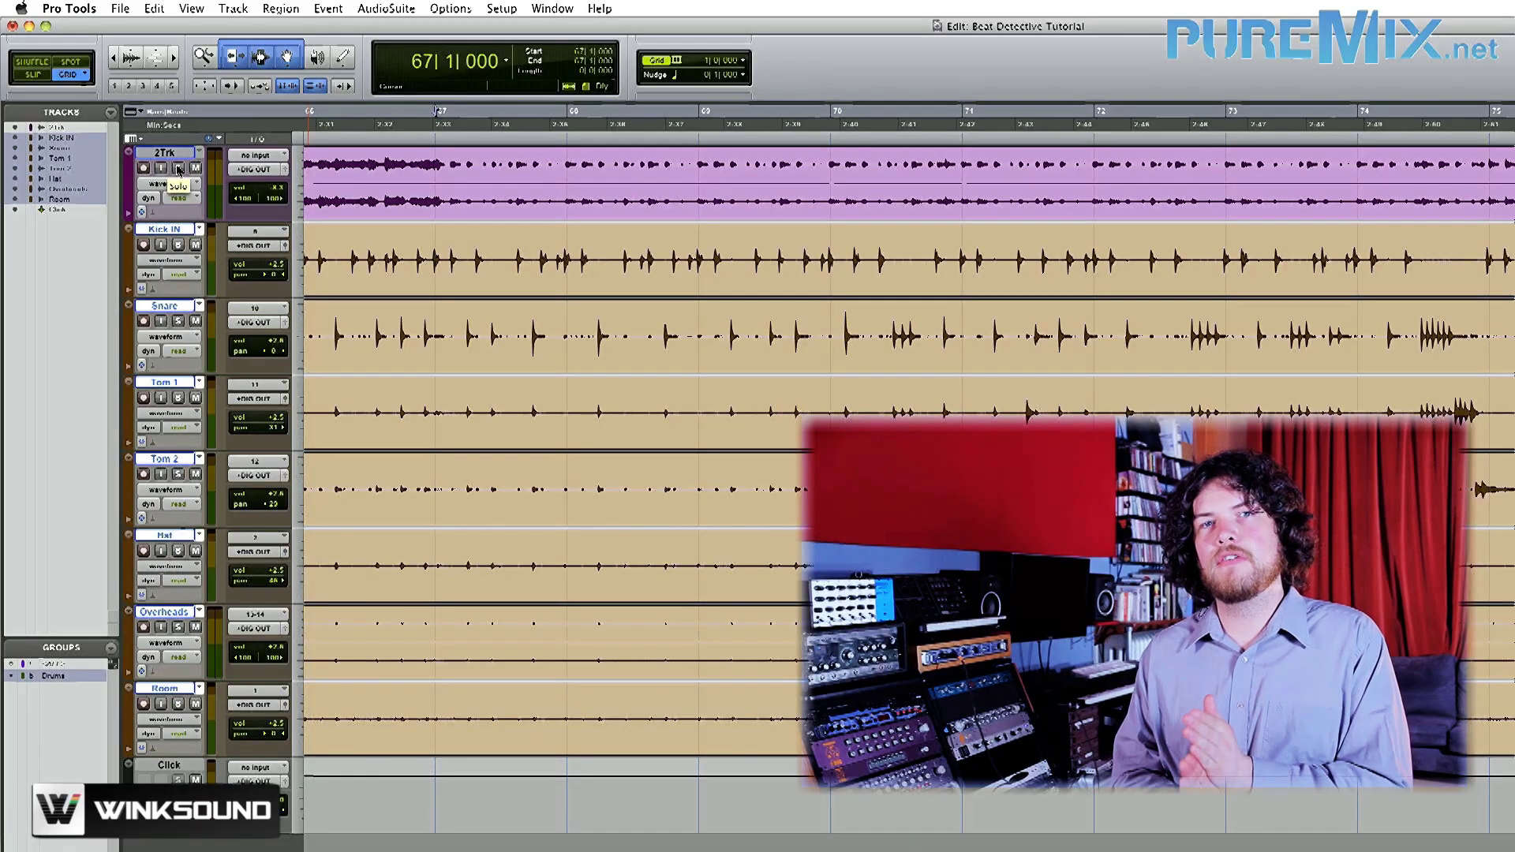
key("space")
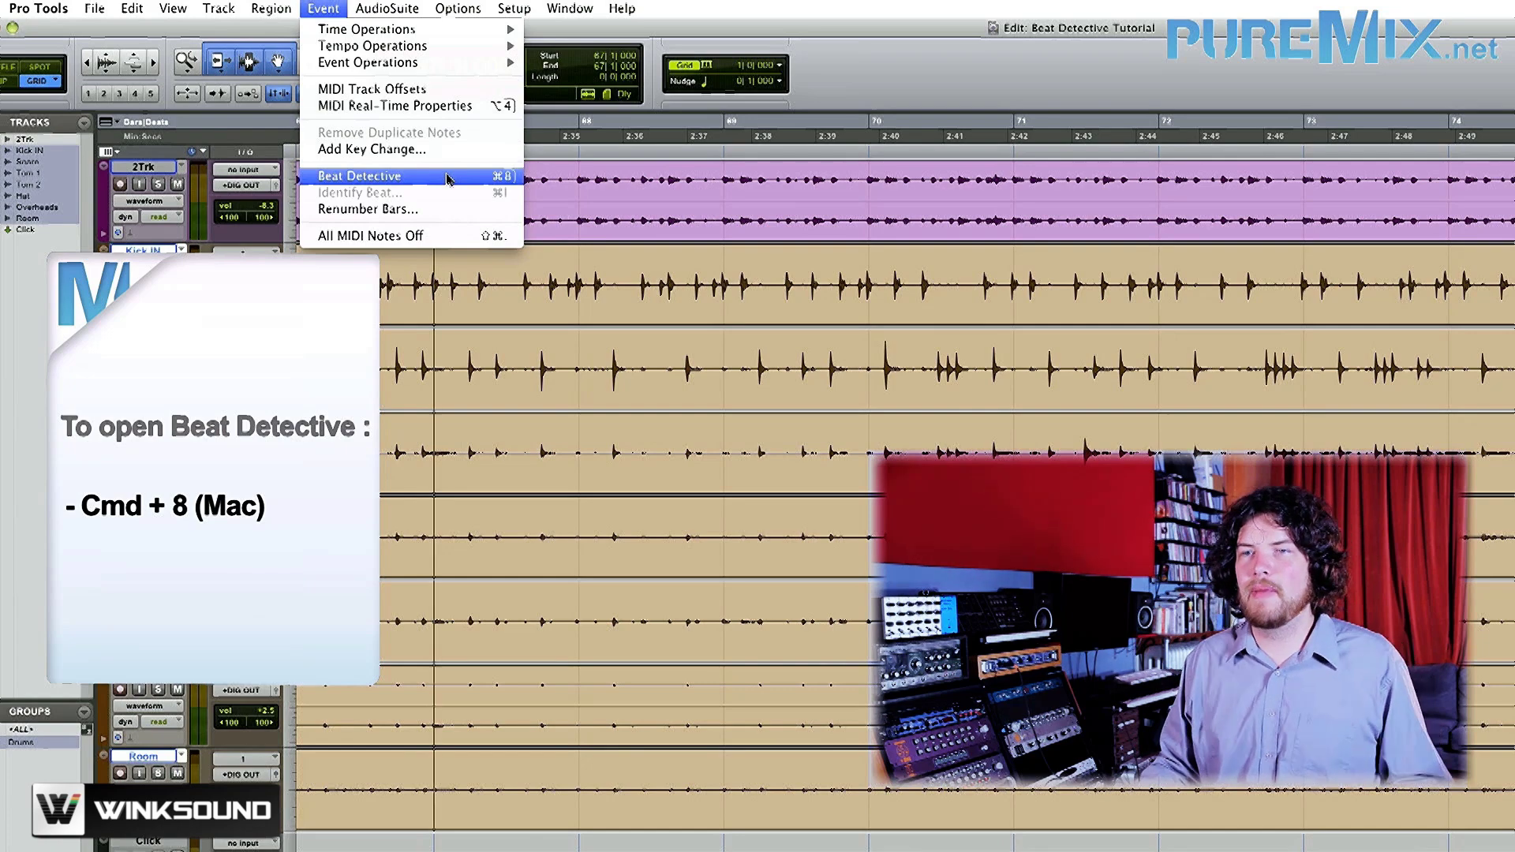
- Open Beat Detective and group the Kick IN and Snare tracks as 'Kick And Snare'
left_click(446, 176)
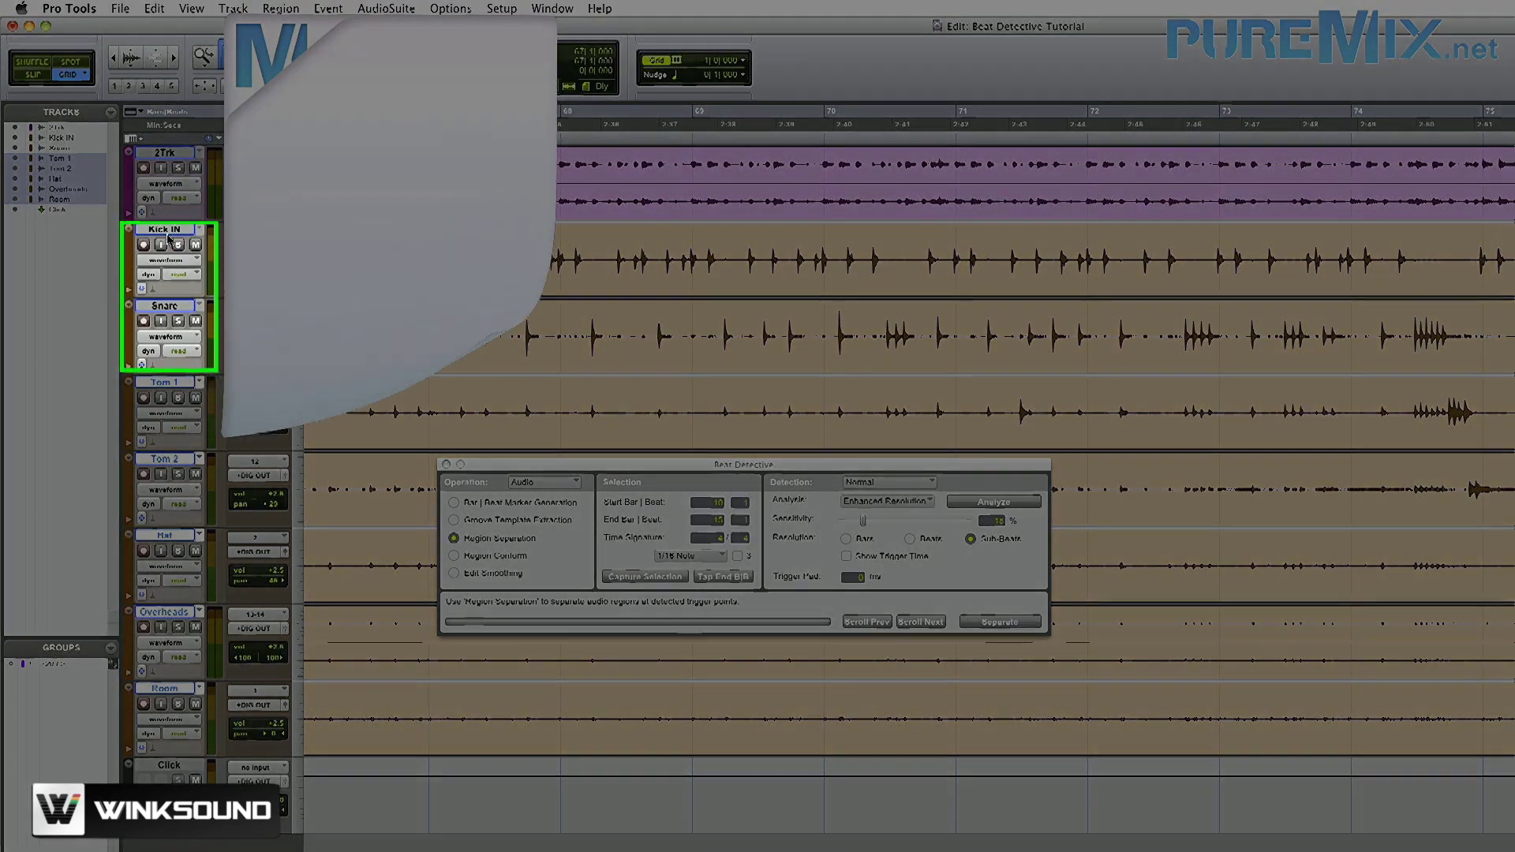
left_click(168, 235)
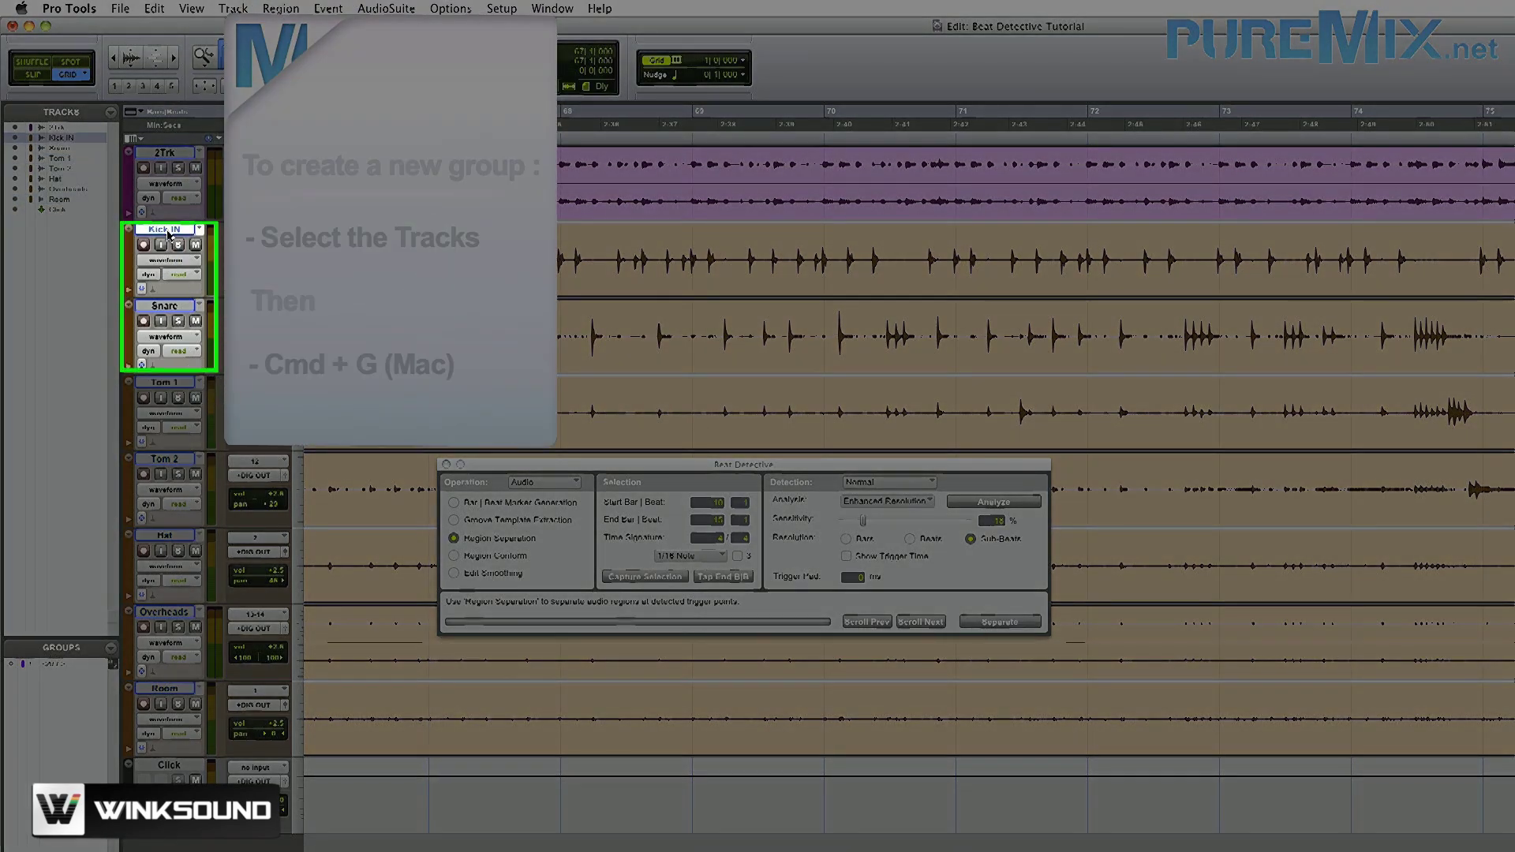
left_click(173, 306, "shift")
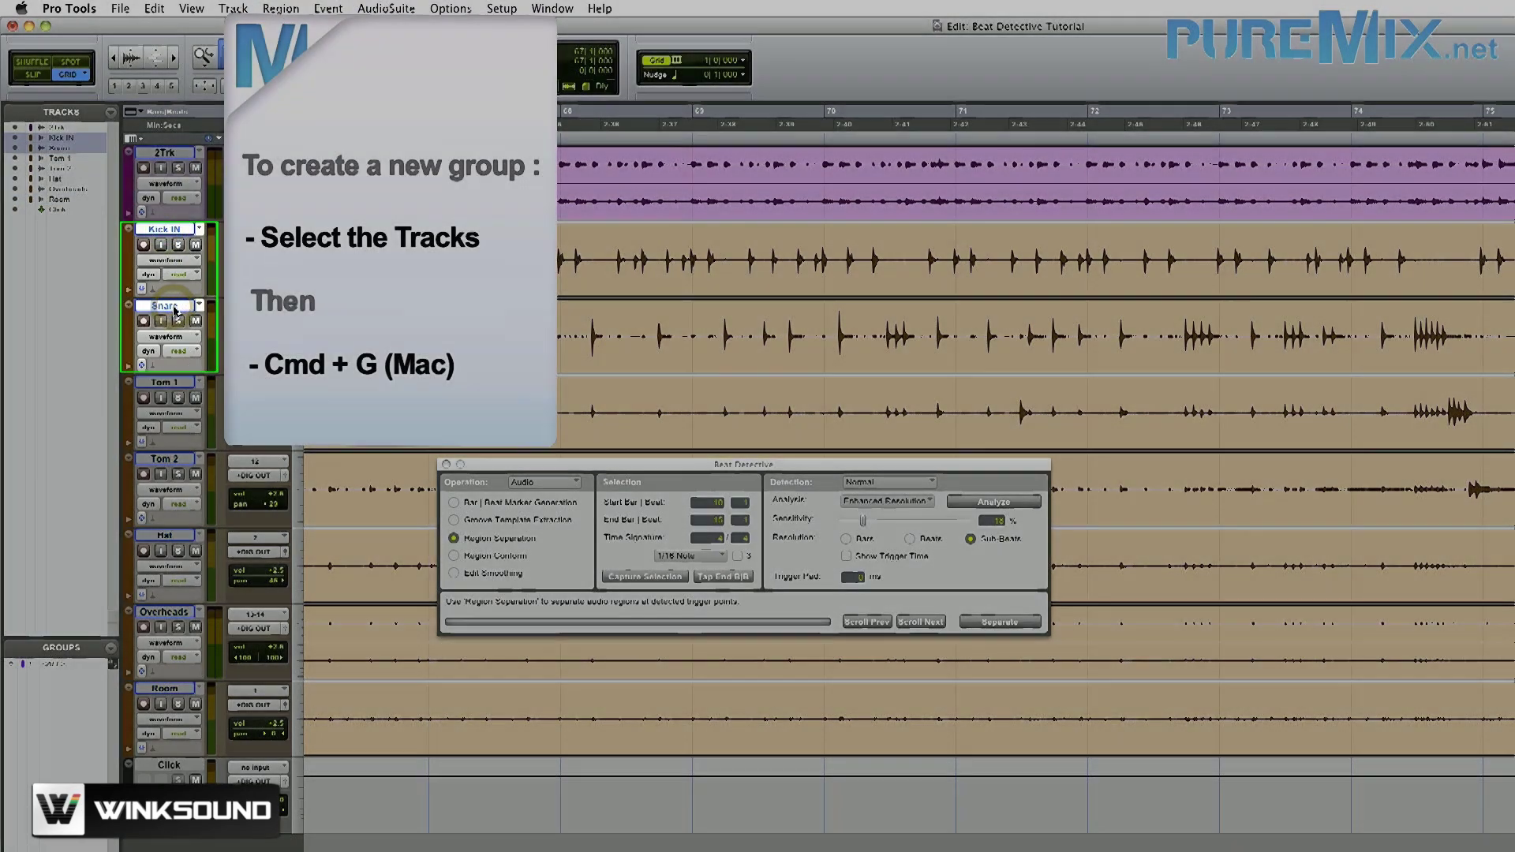
key("super+g")
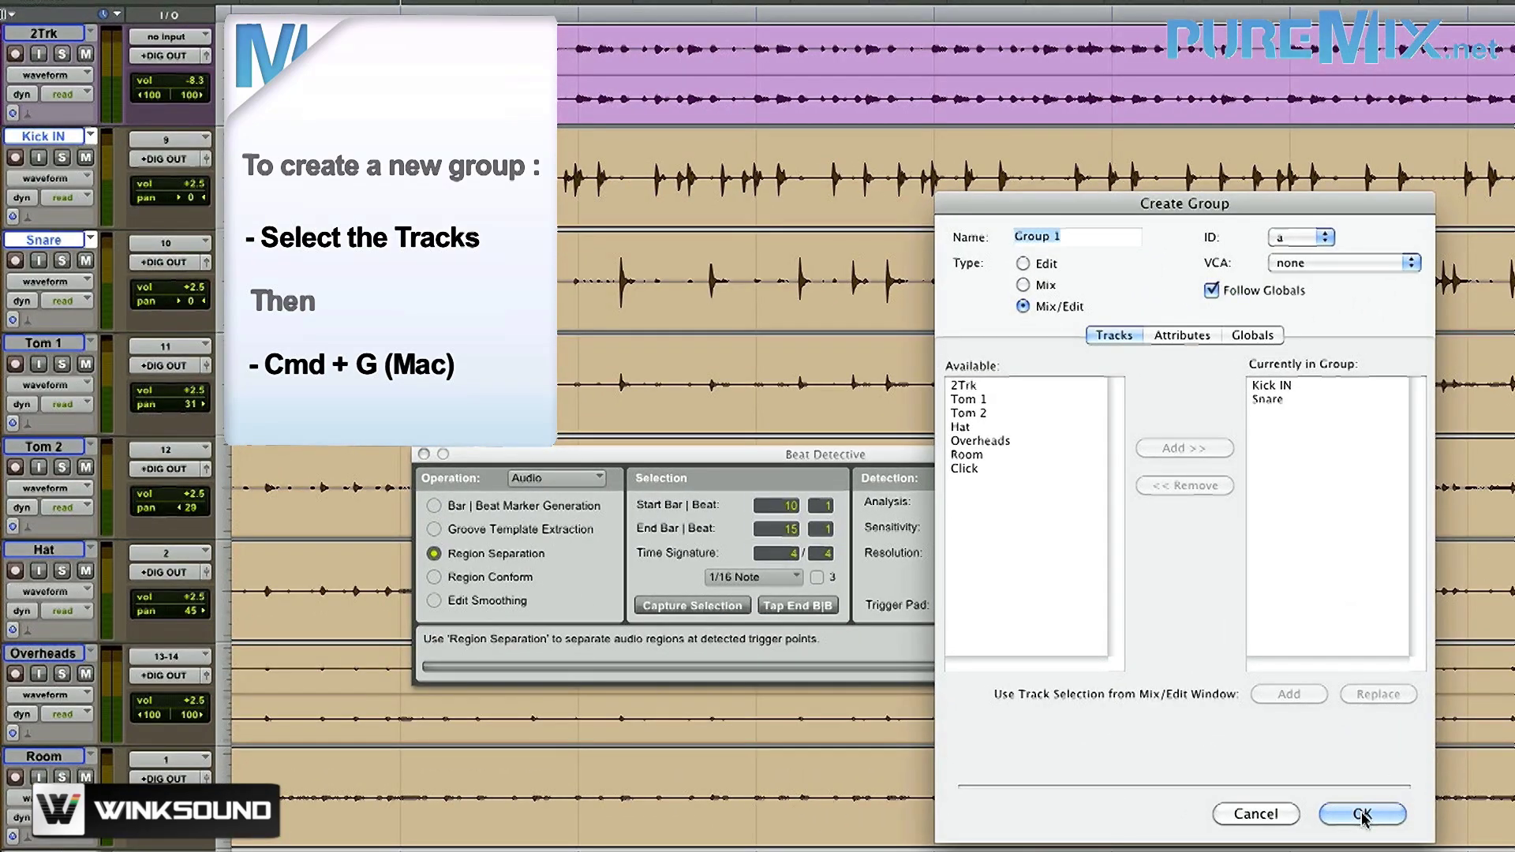
type("Kick And Snar")
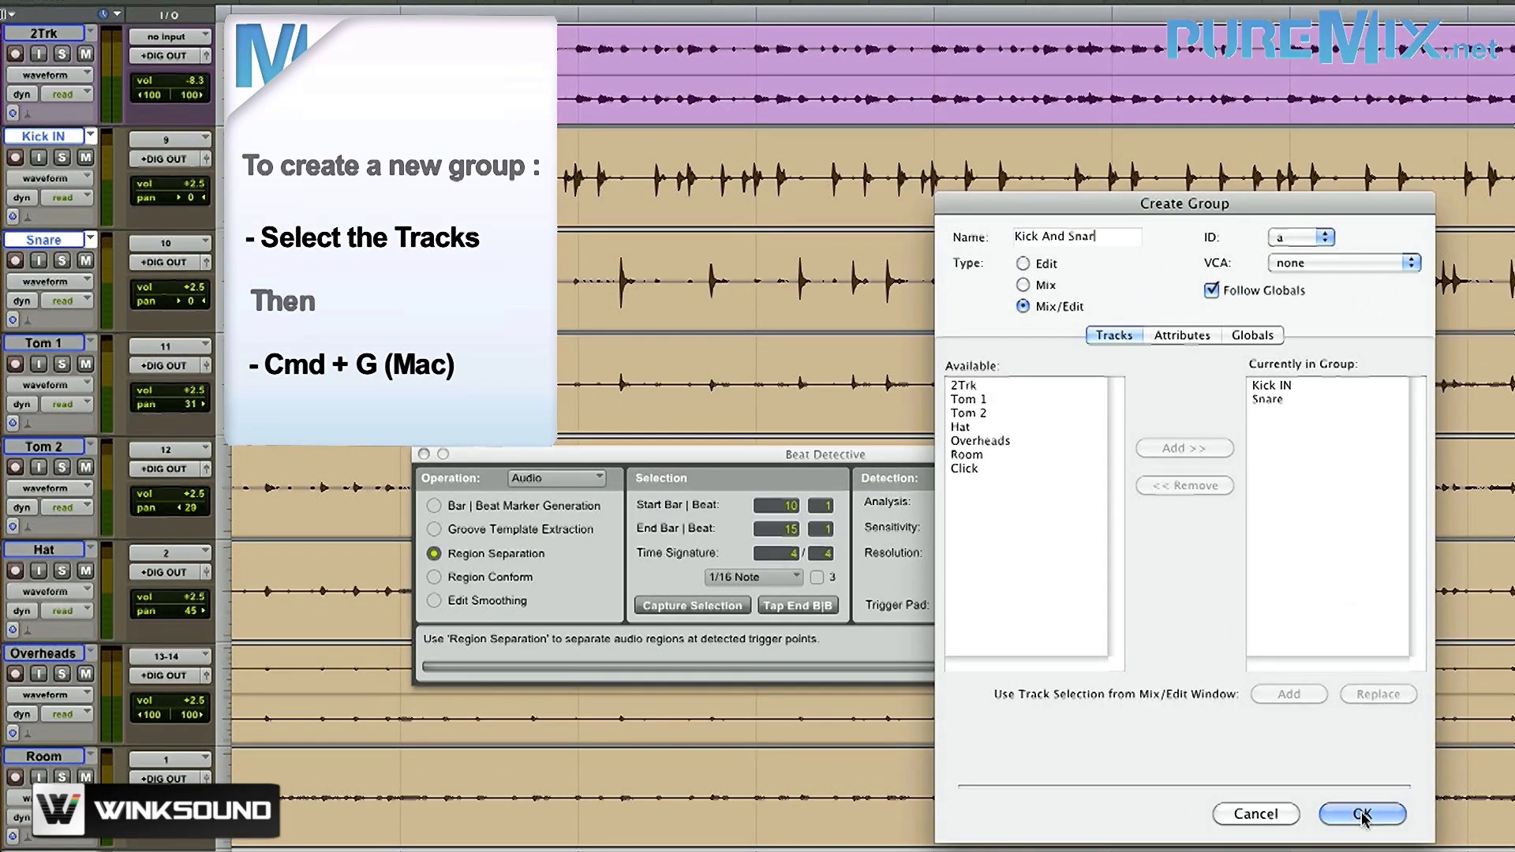
type("e")
left_click(1363, 814)
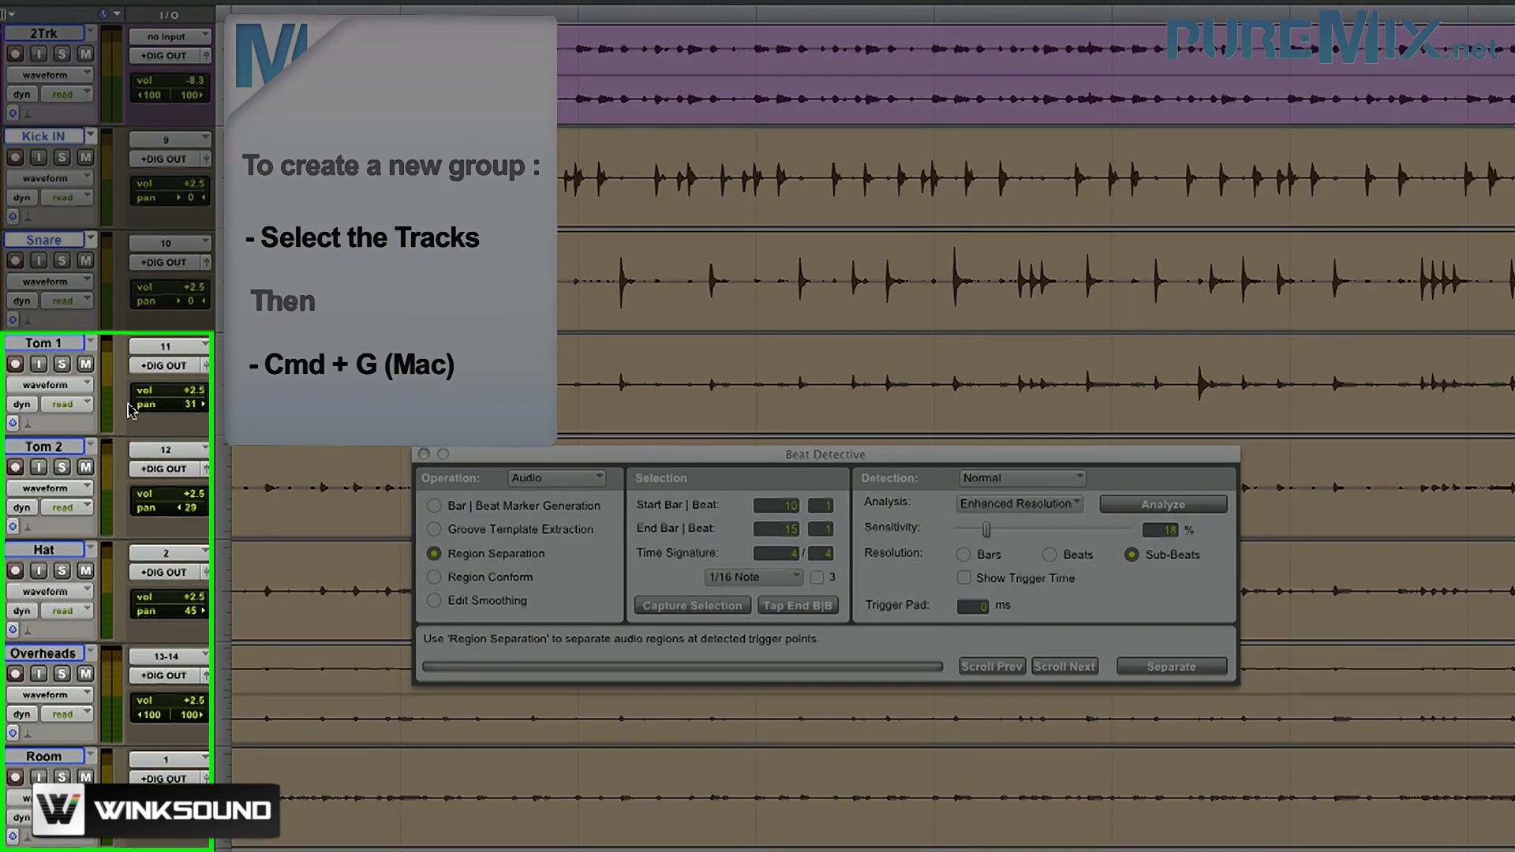
left_click(44, 343)
left_click(43, 756, "shift")
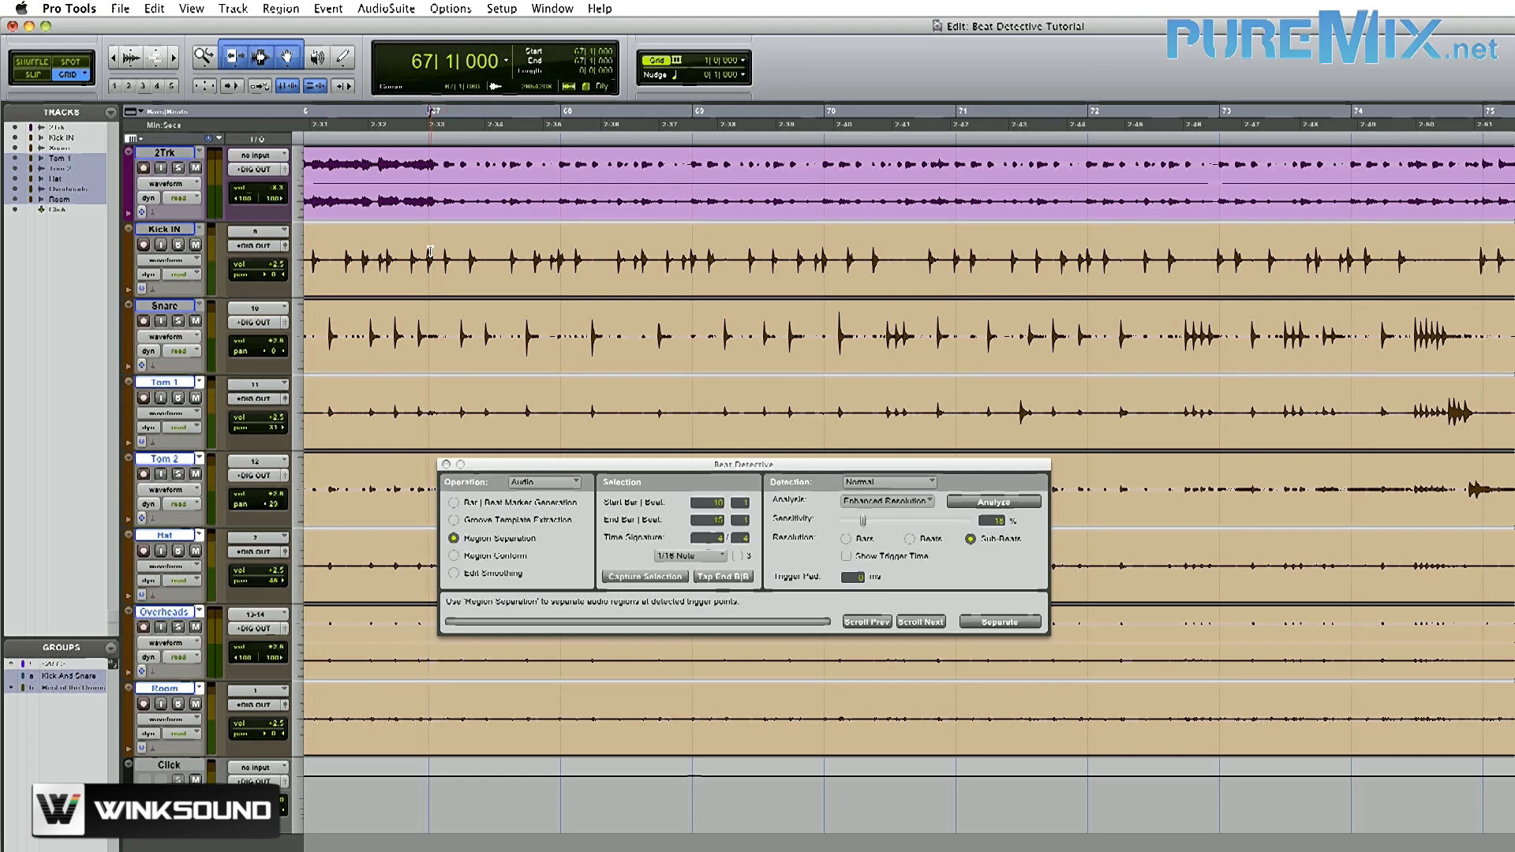
- Capture a kick-and-snare selection spanning bars 67|1 to 71|1 in Beat Detective
left_click_drag(415, 249, 959, 251)
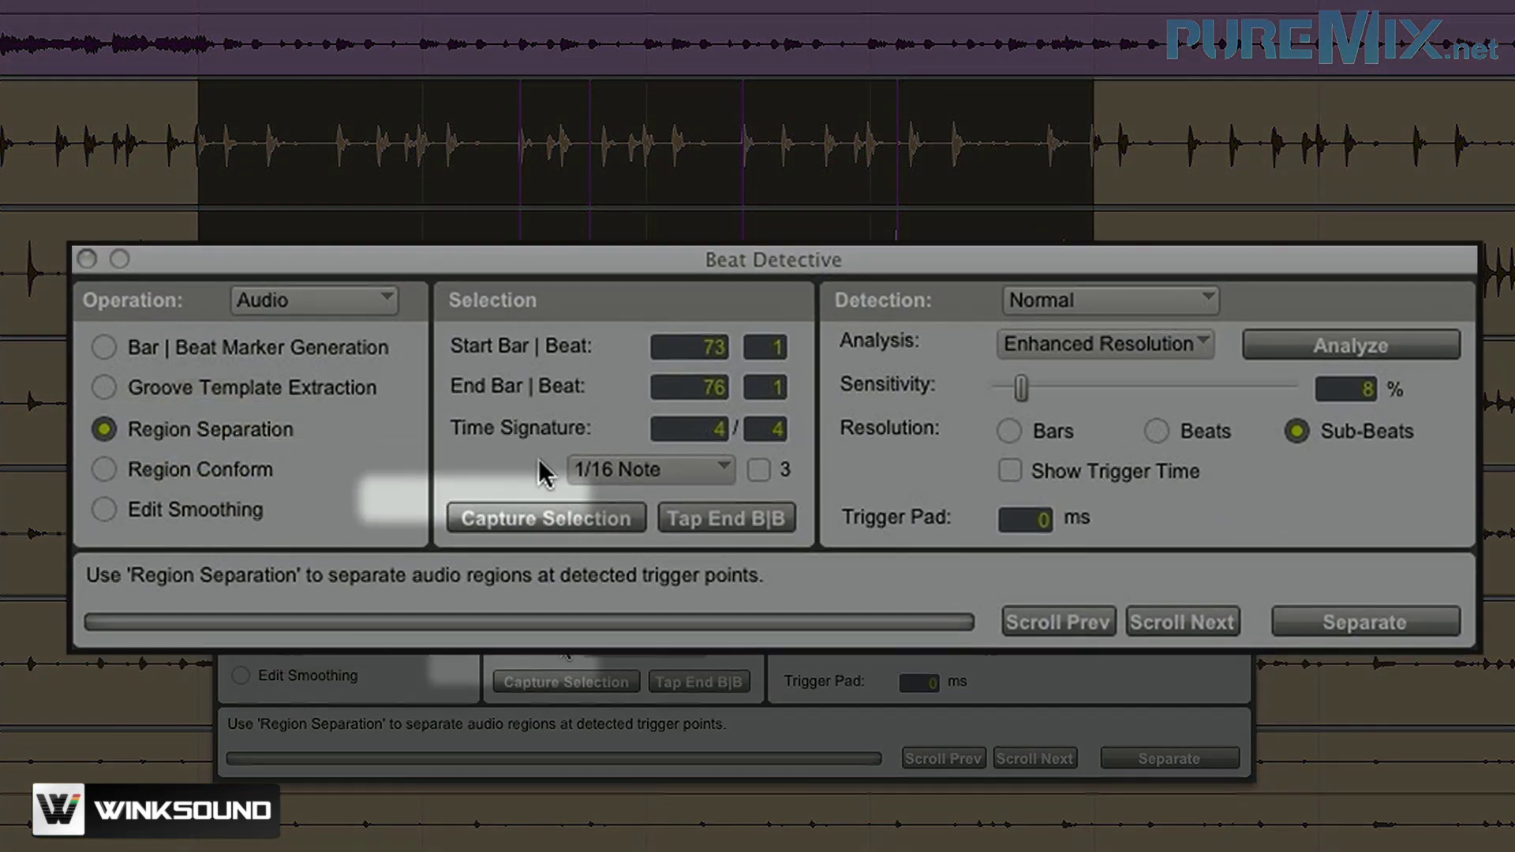
left_click(549, 517)
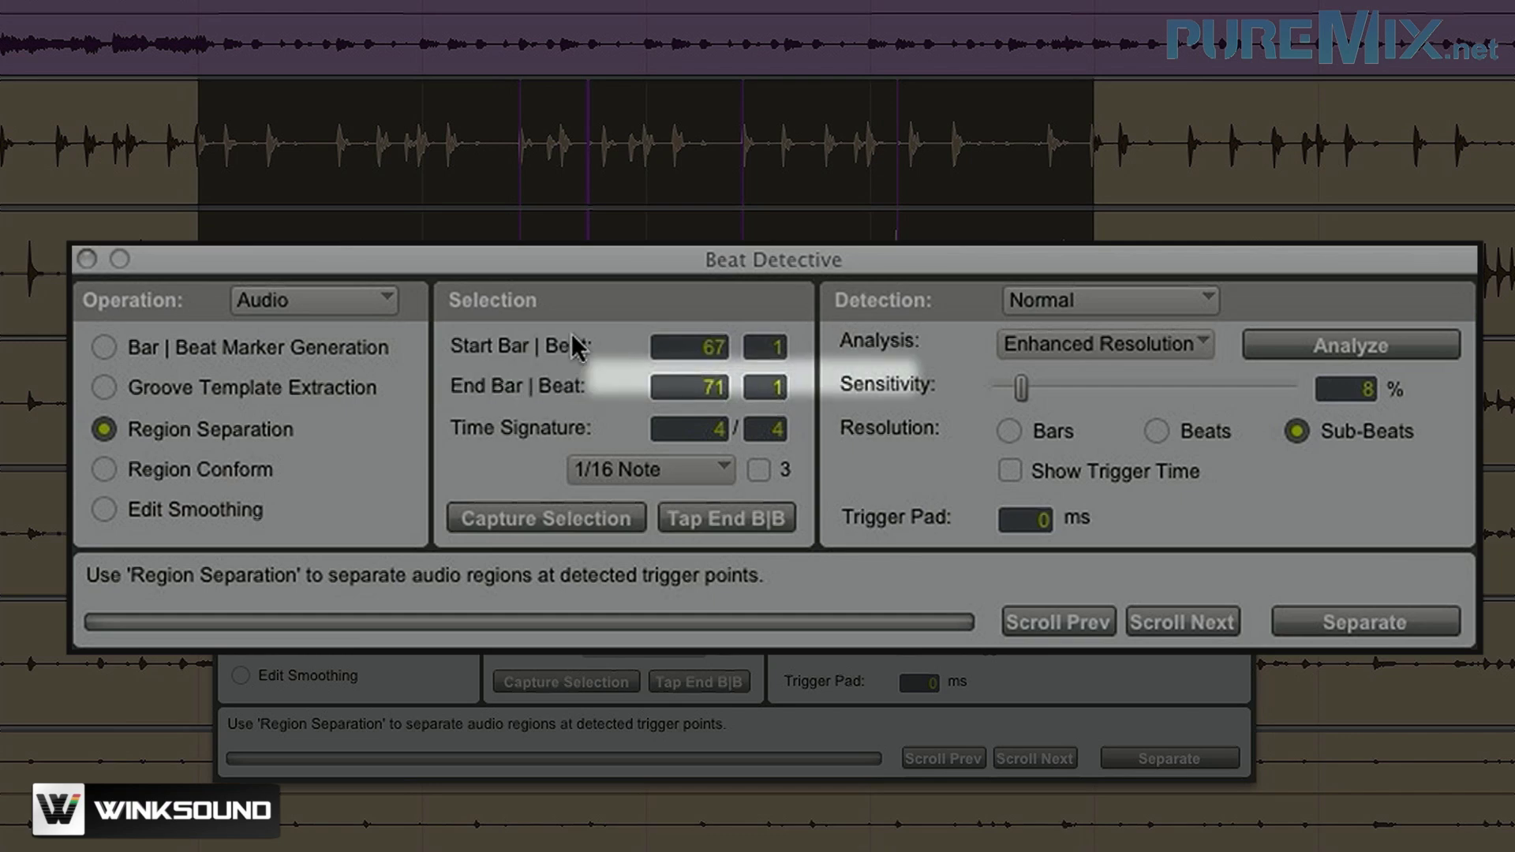
- Analyze the kick and snare audio and set detection sensitivity to 17%
left_click(1297, 336)
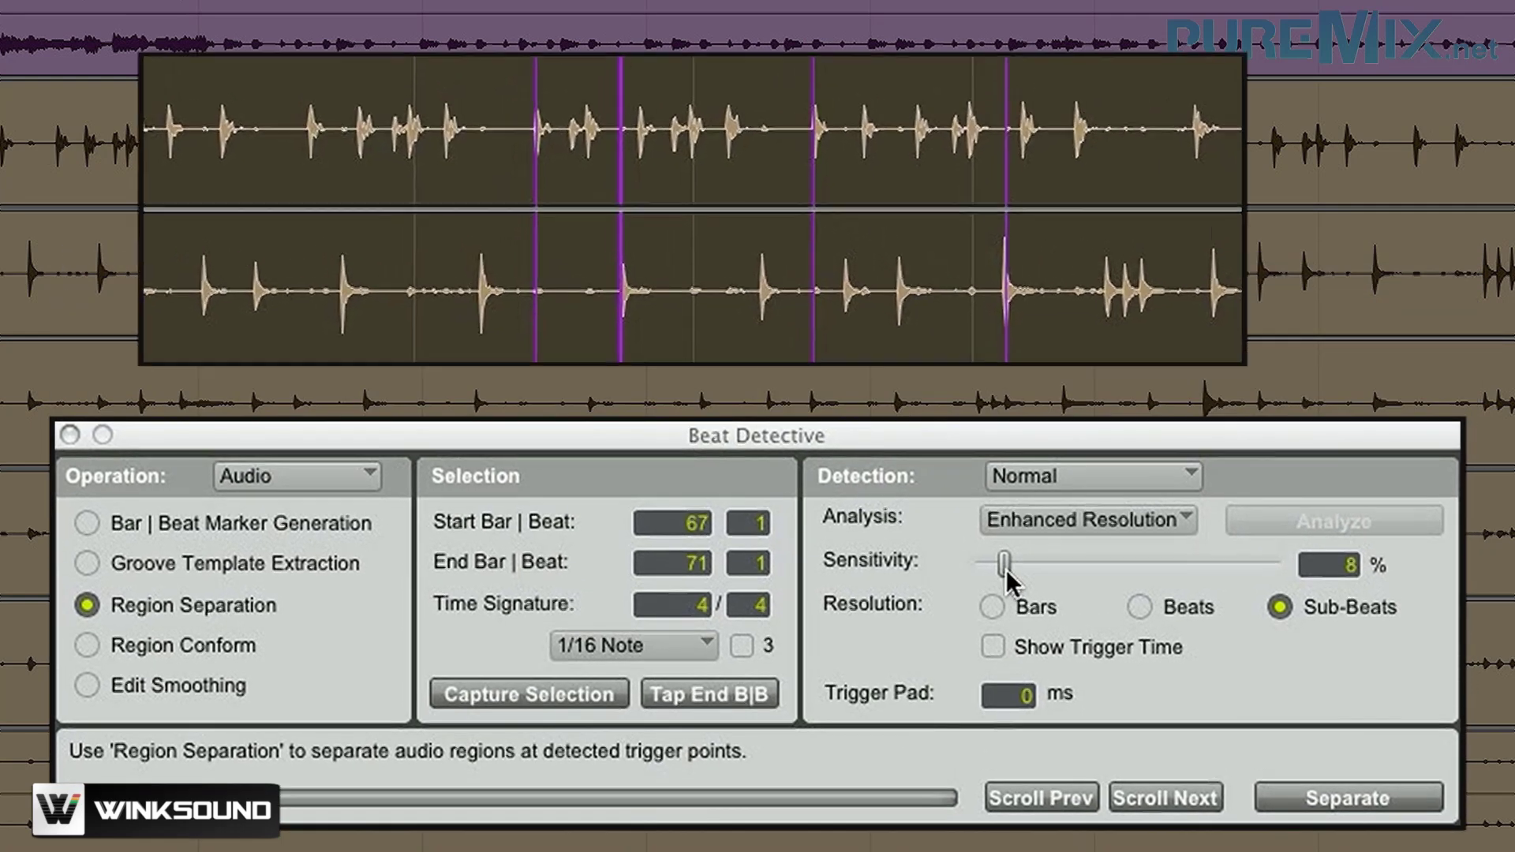
left_click_drag(1022, 389, 1044, 389)
left_click_drag(1027, 565, 991, 575)
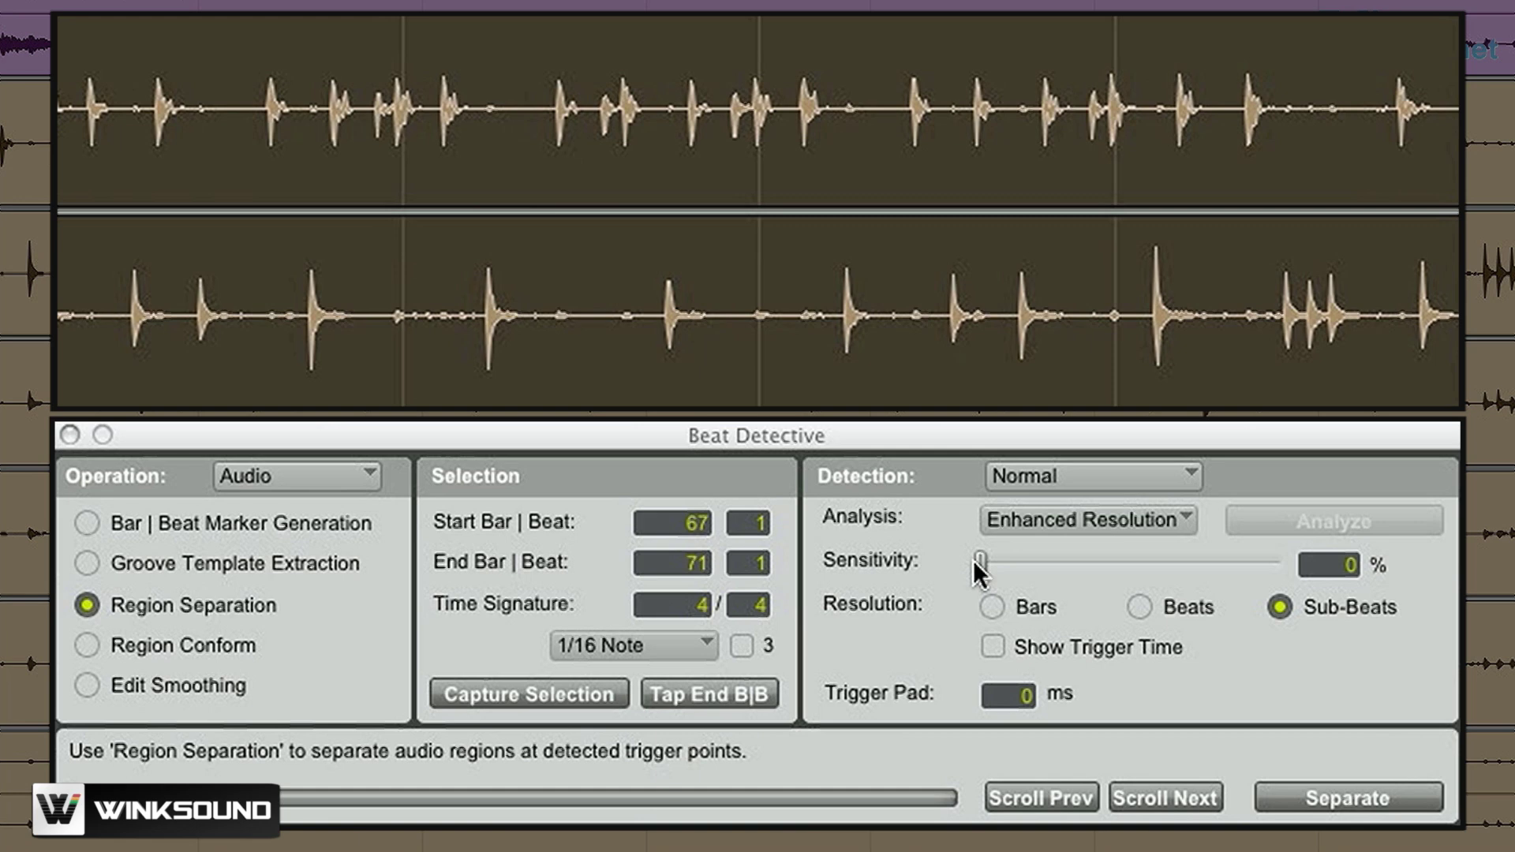
left_click_drag(979, 562, 1031, 563)
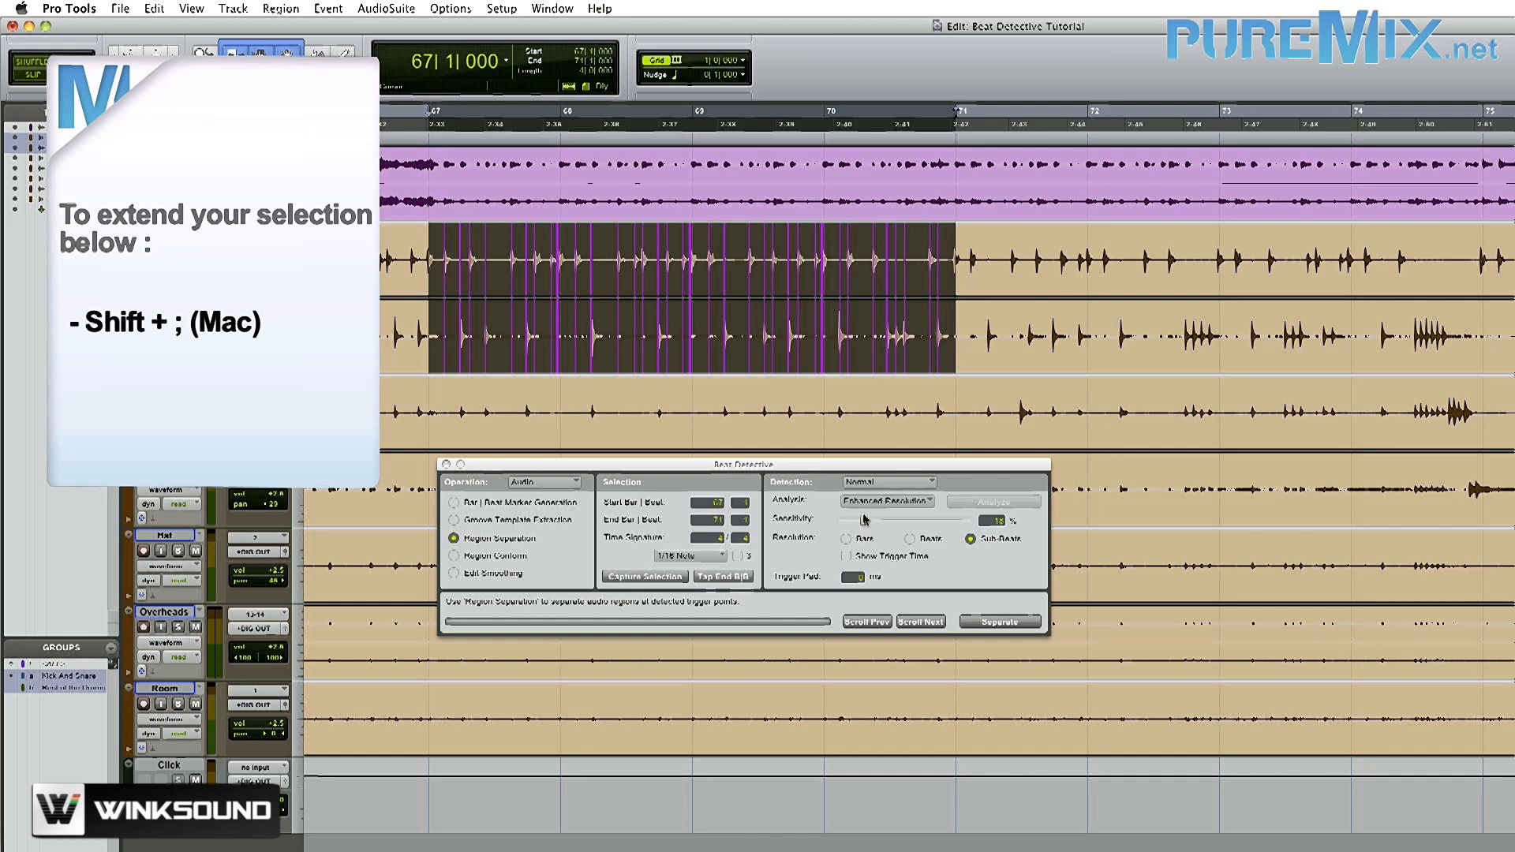
- Extend the selection down through Room and separate regions at the detected triggers
key("shift+semicolon")
key("shift+semicolon")
key("shift+semicolon")
key("shift+semicolon")
key("shift+semicolon")
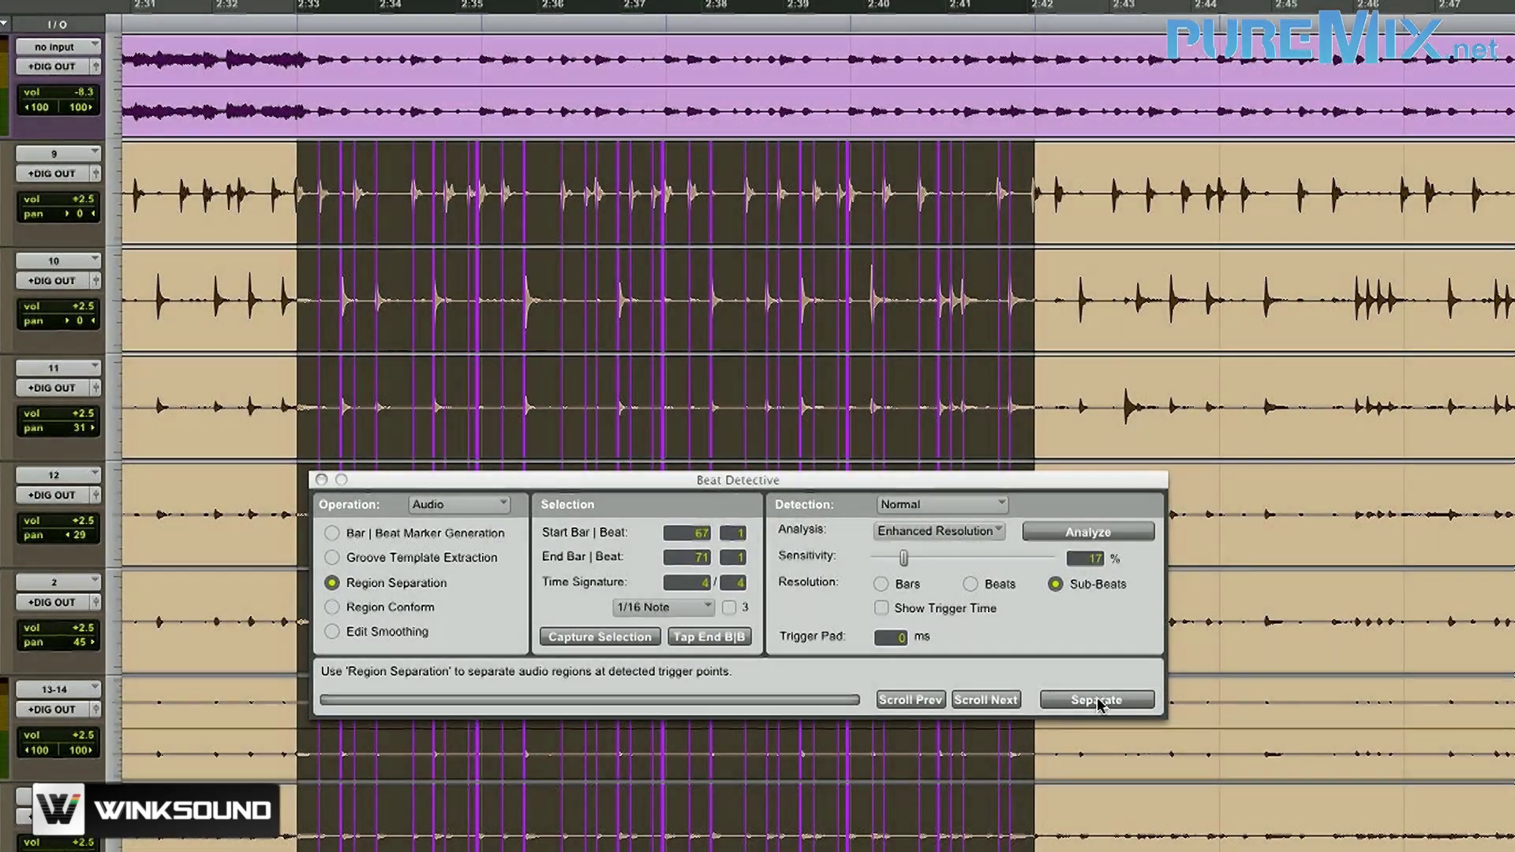
left_click(1098, 701)
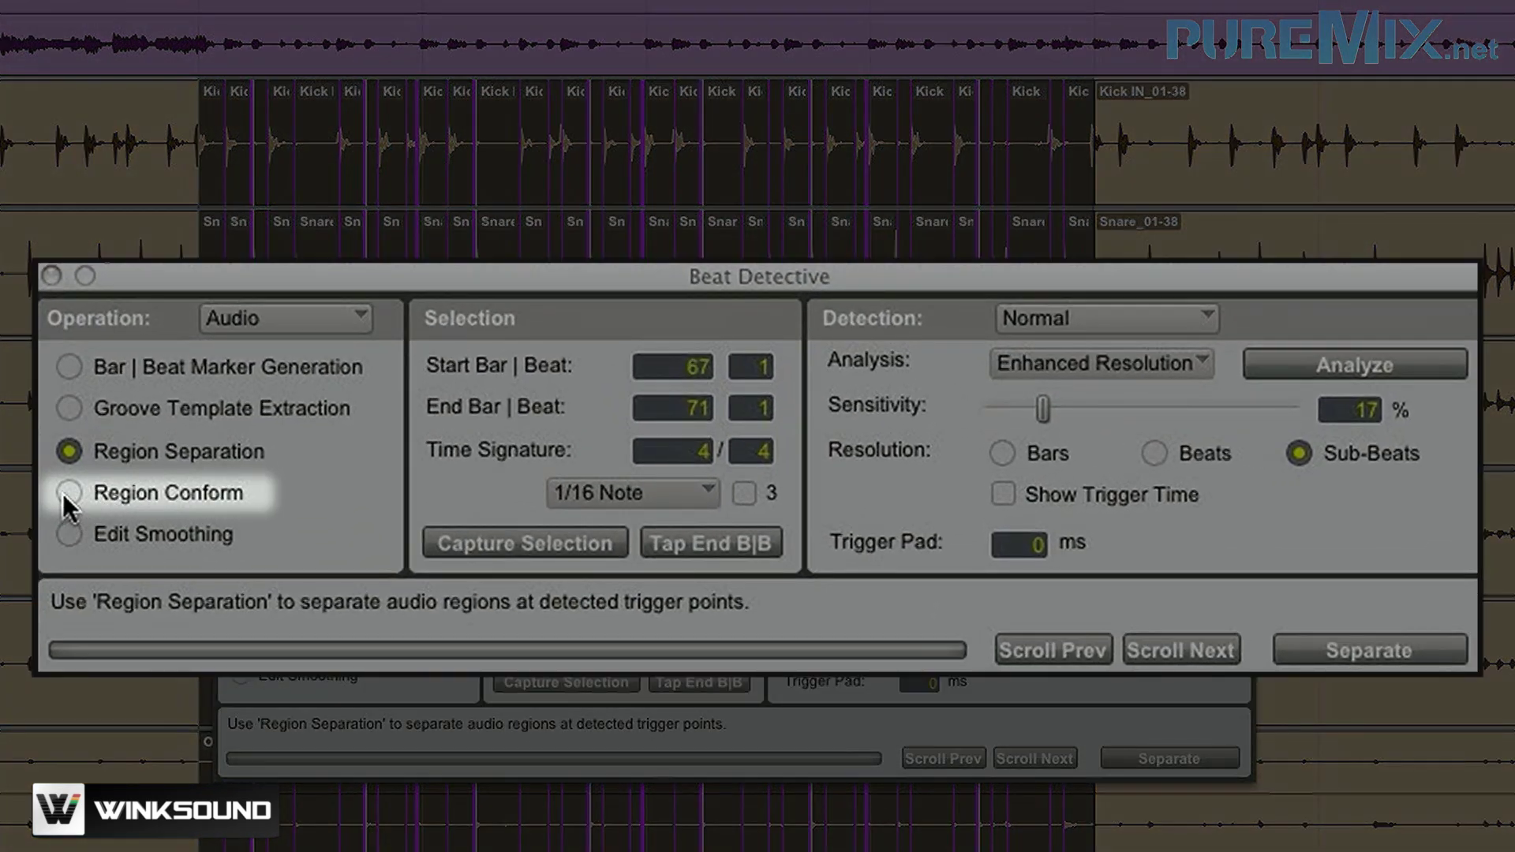
- Conform the separated drum regions to a 1/16 Note grid with Region Conform
left_click(69, 493)
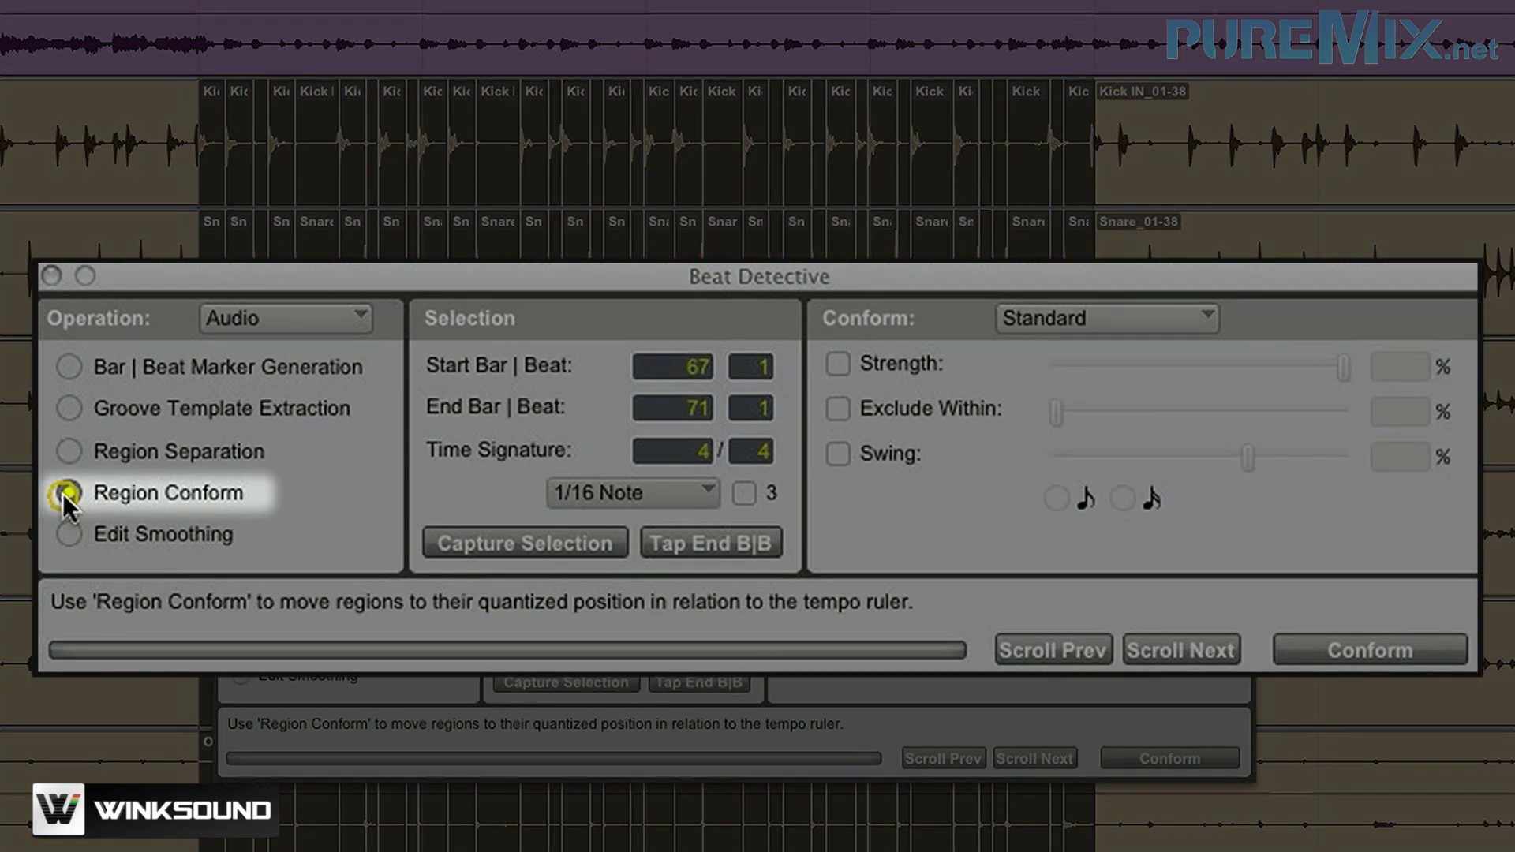
left_click(608, 489)
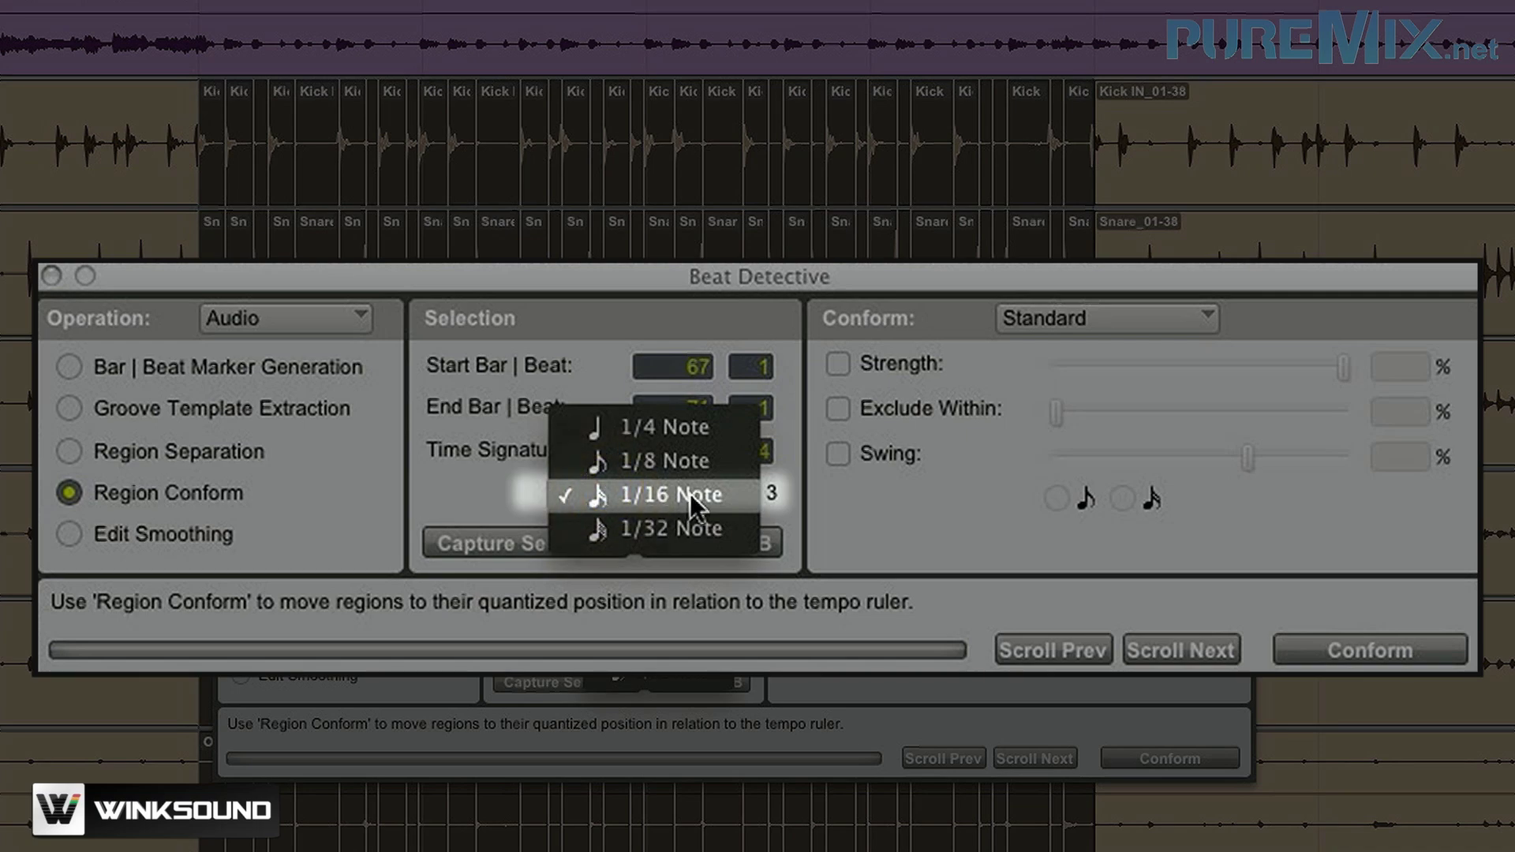
left_click(689, 494)
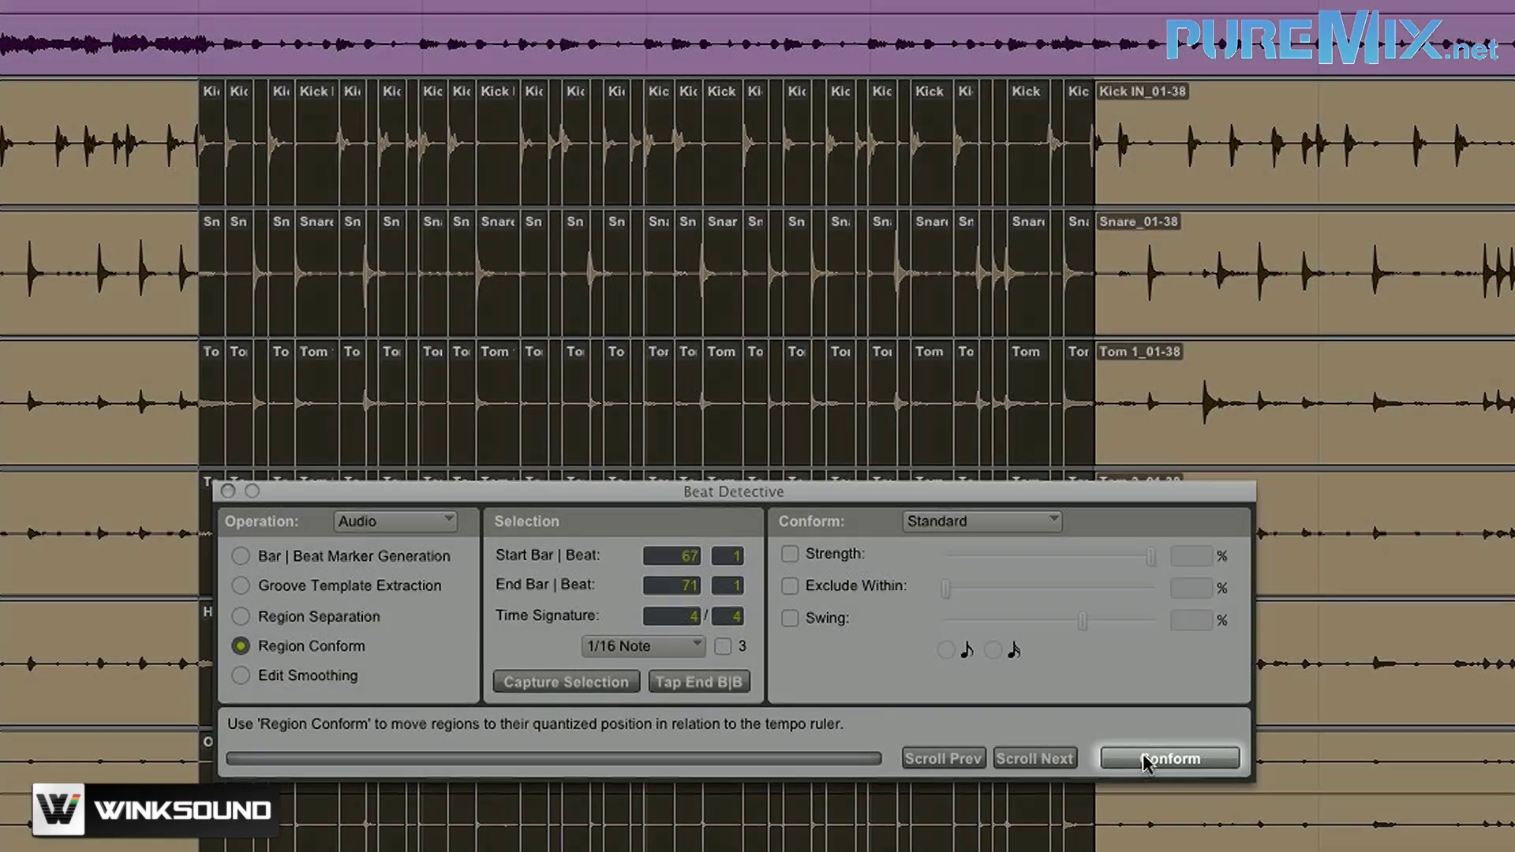
left_click(1145, 759)
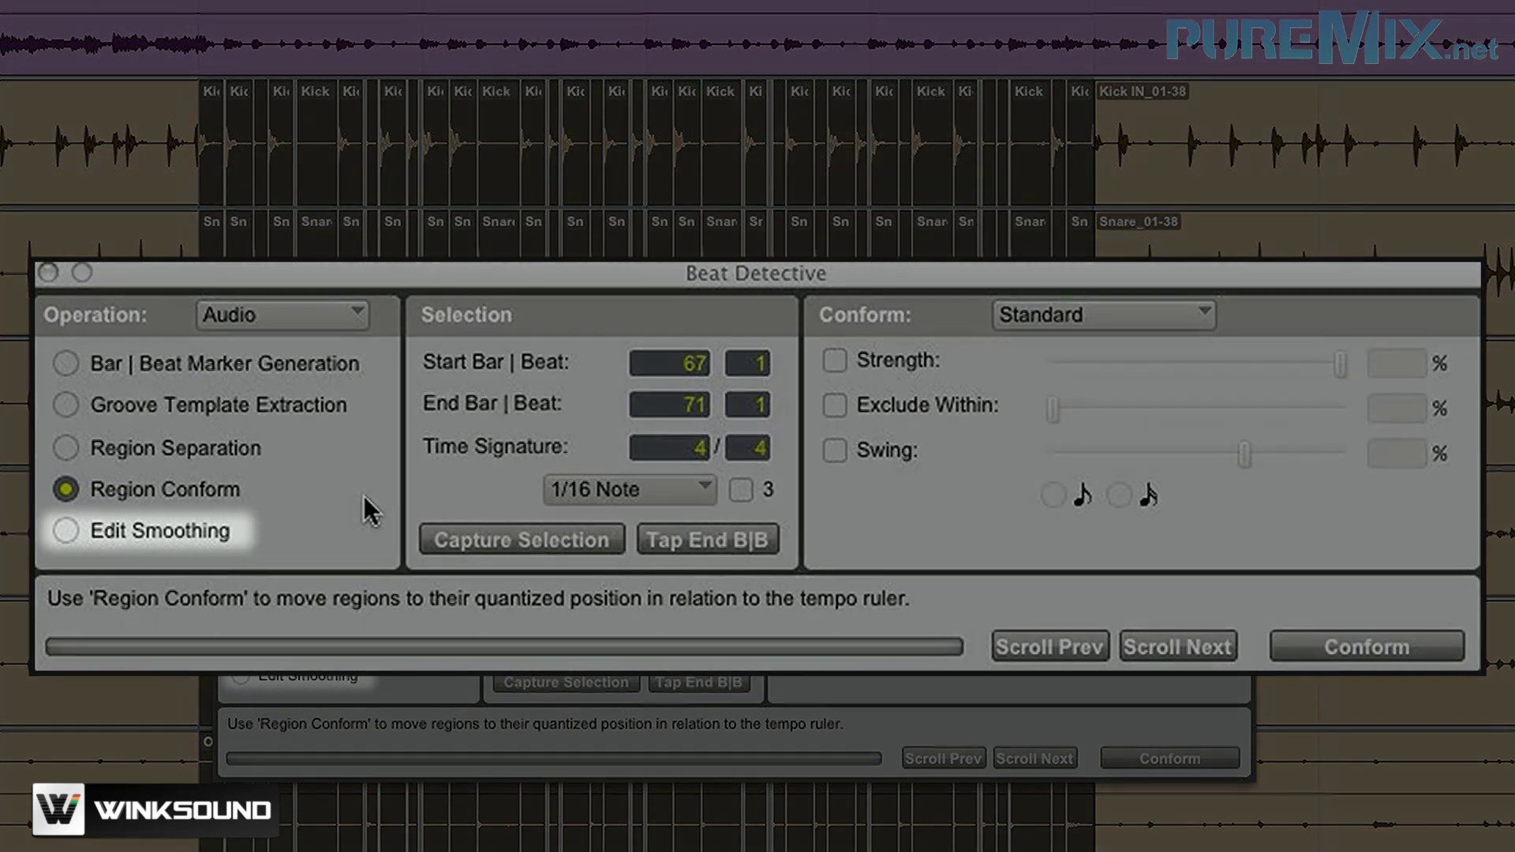
- Smooth the conformed drum regions using Fill And Crossfade at 5 ms
left_click(183, 530)
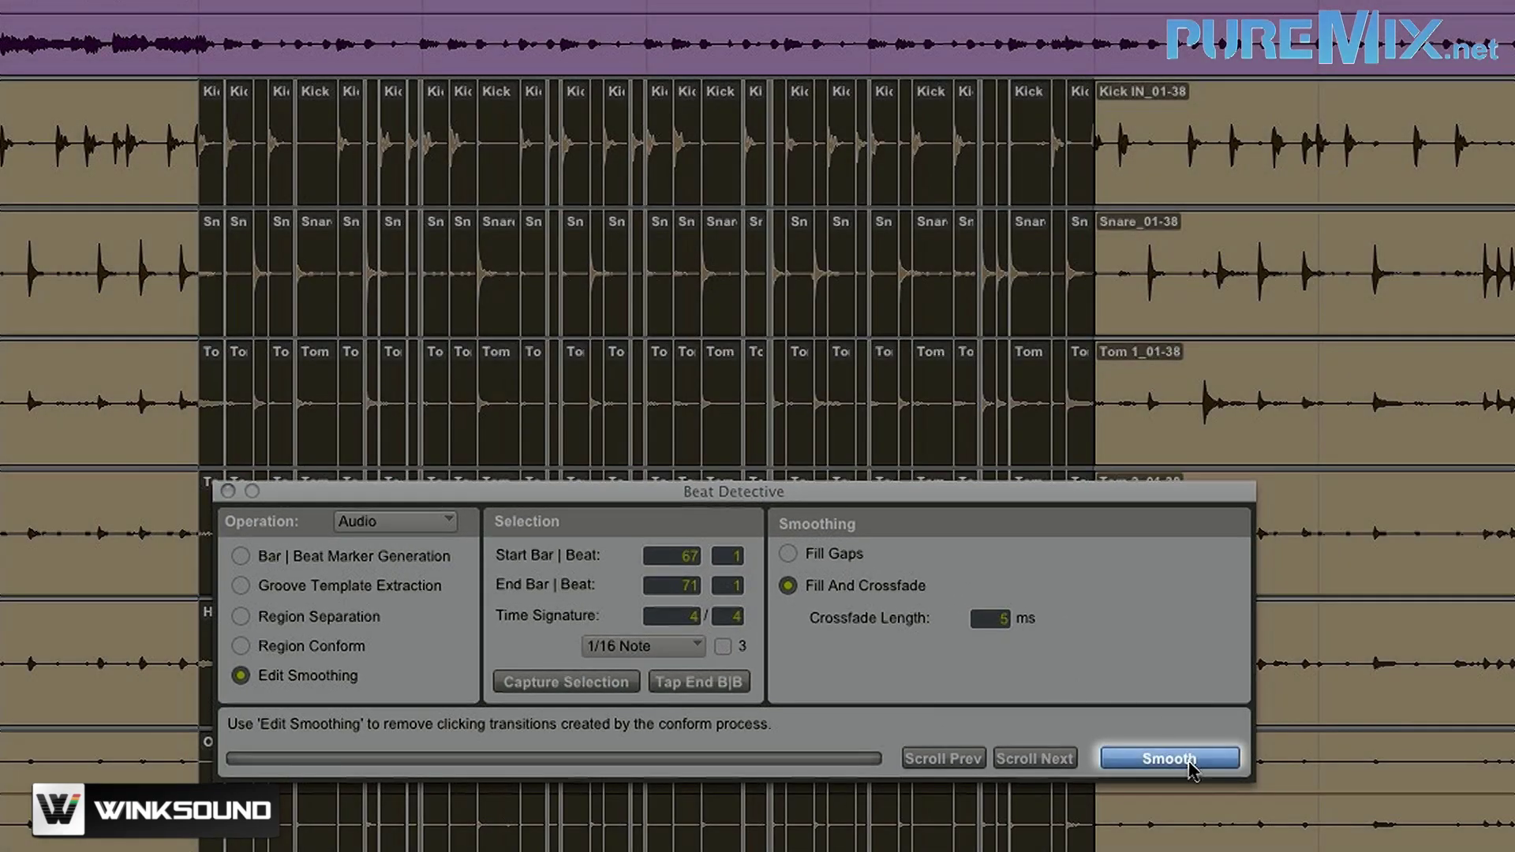
left_click(1191, 762)
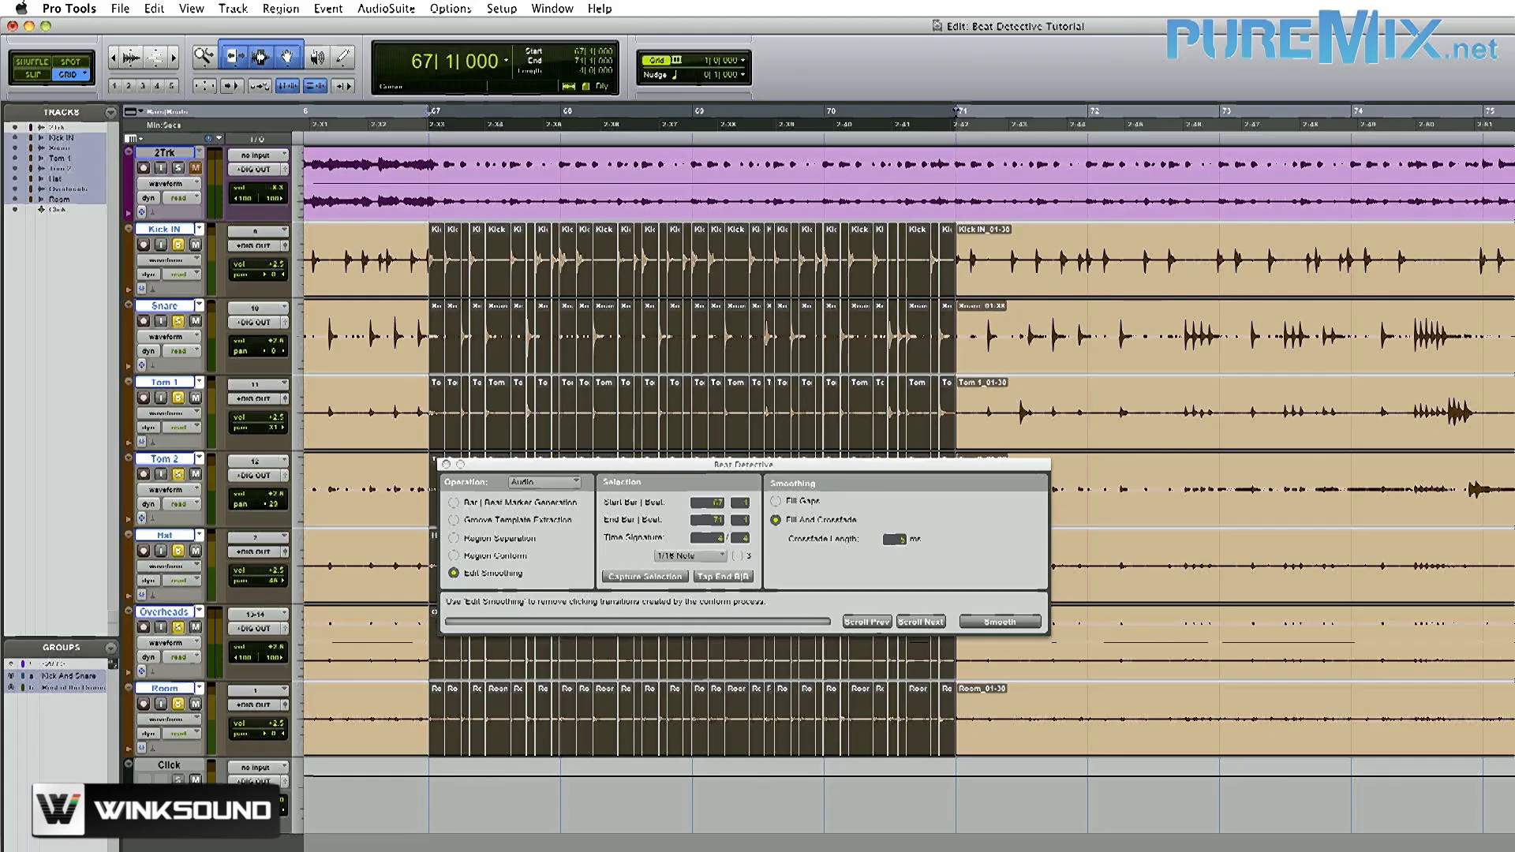
- Play back the smoothed drum edits
key("space")
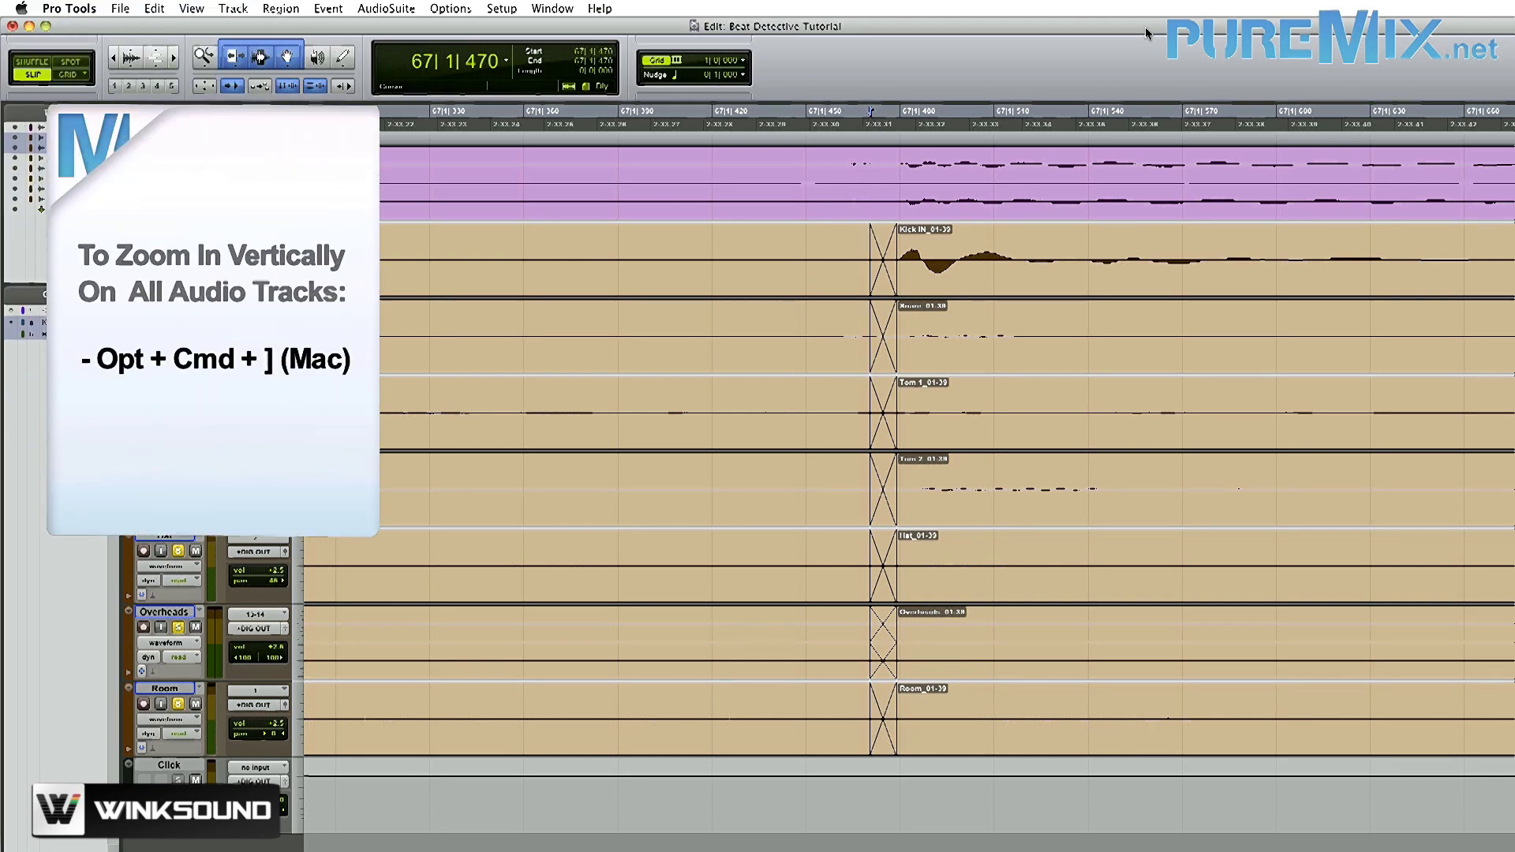
- Enlarge the waveform height on all audio tracks to inspect the crossfade
key("alt+super+bracketright")
key("alt+super+bracketright")
key("alt+super+bracketright")
key("alt+super+bracketright")
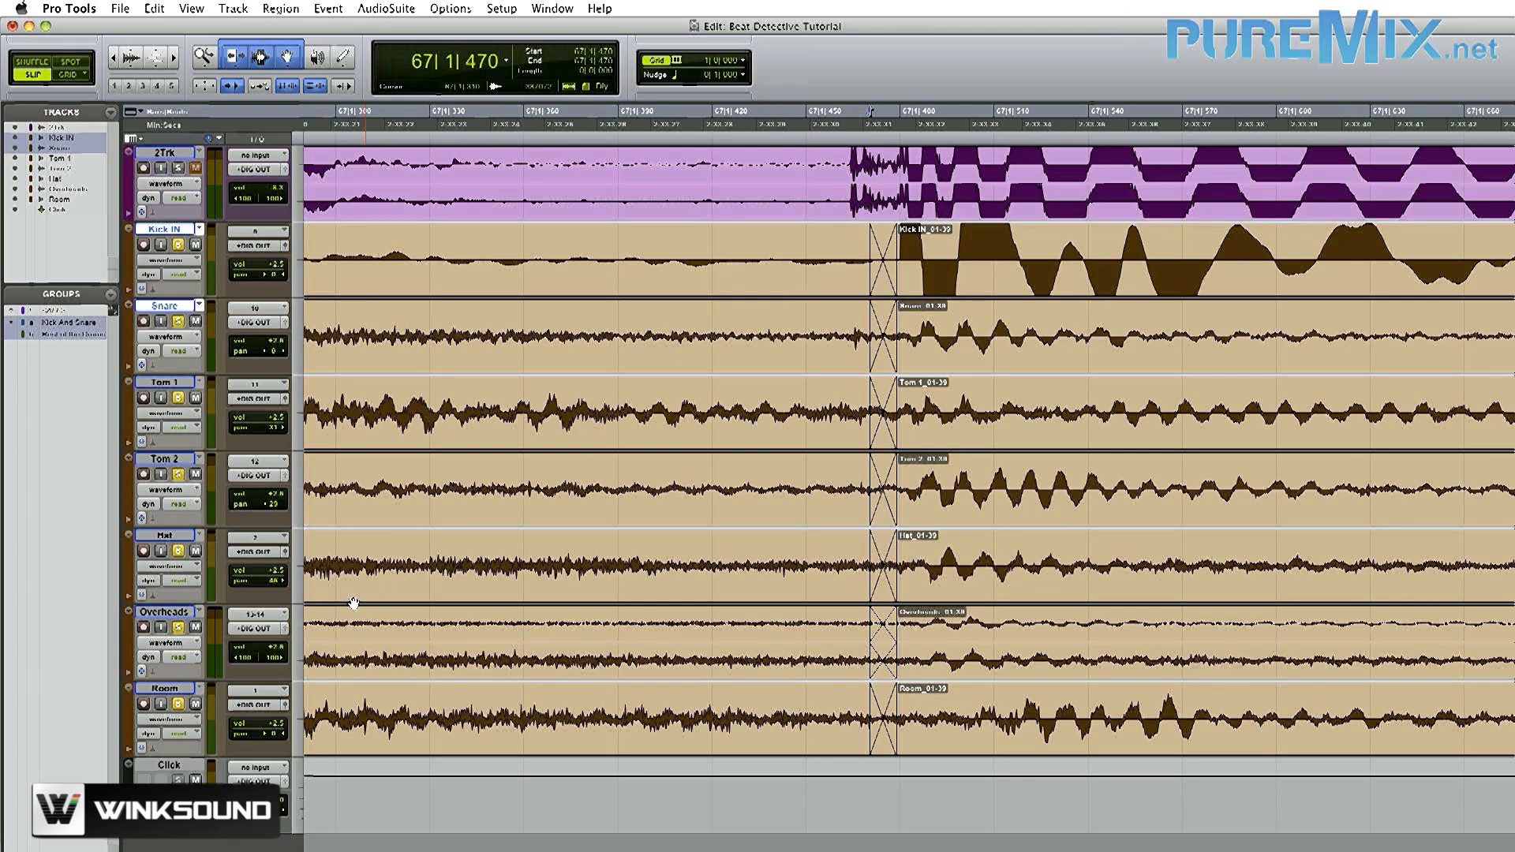
- Select Tom 1 through Room and group them as 'Drum'
left_click(174, 689, "shift")
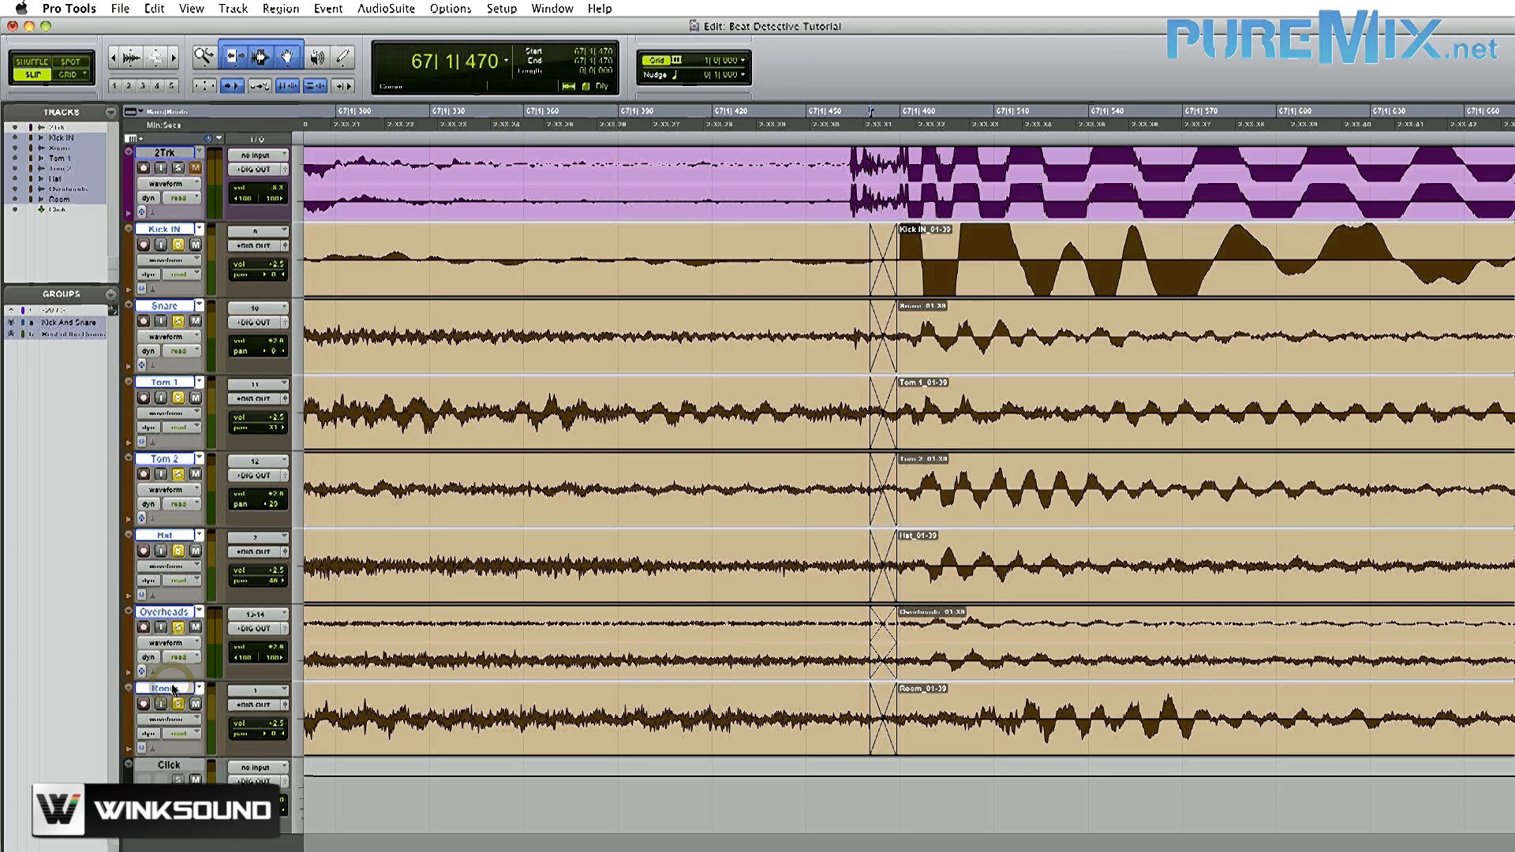
key("super+g")
type("Drum")
left_click(1143, 732)
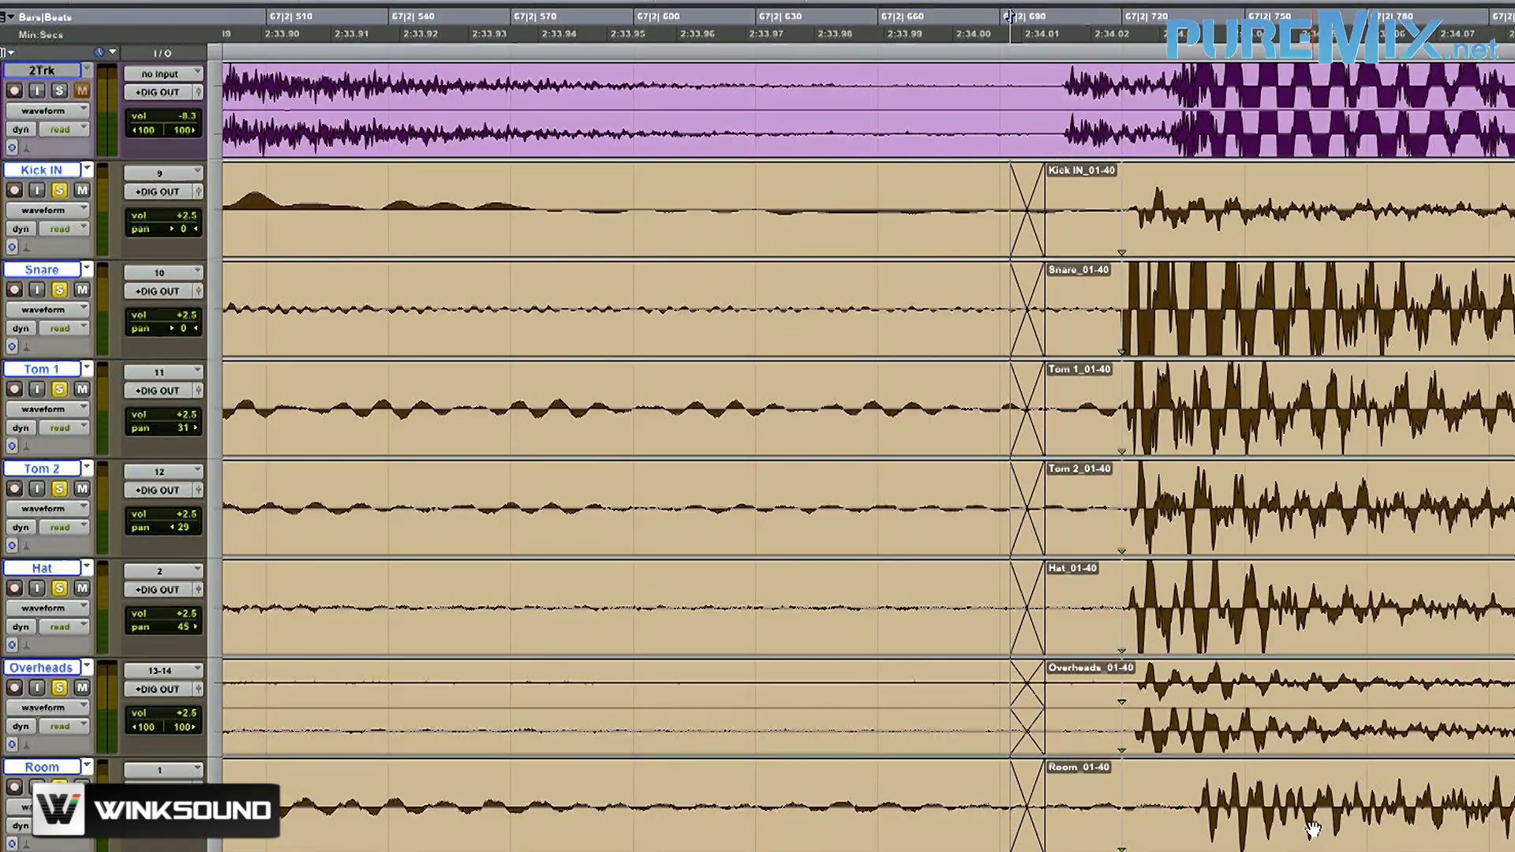
- At the next edit near 67|3|450, extend the grouped drum clips' start earlier to close the gap
key("Tab")
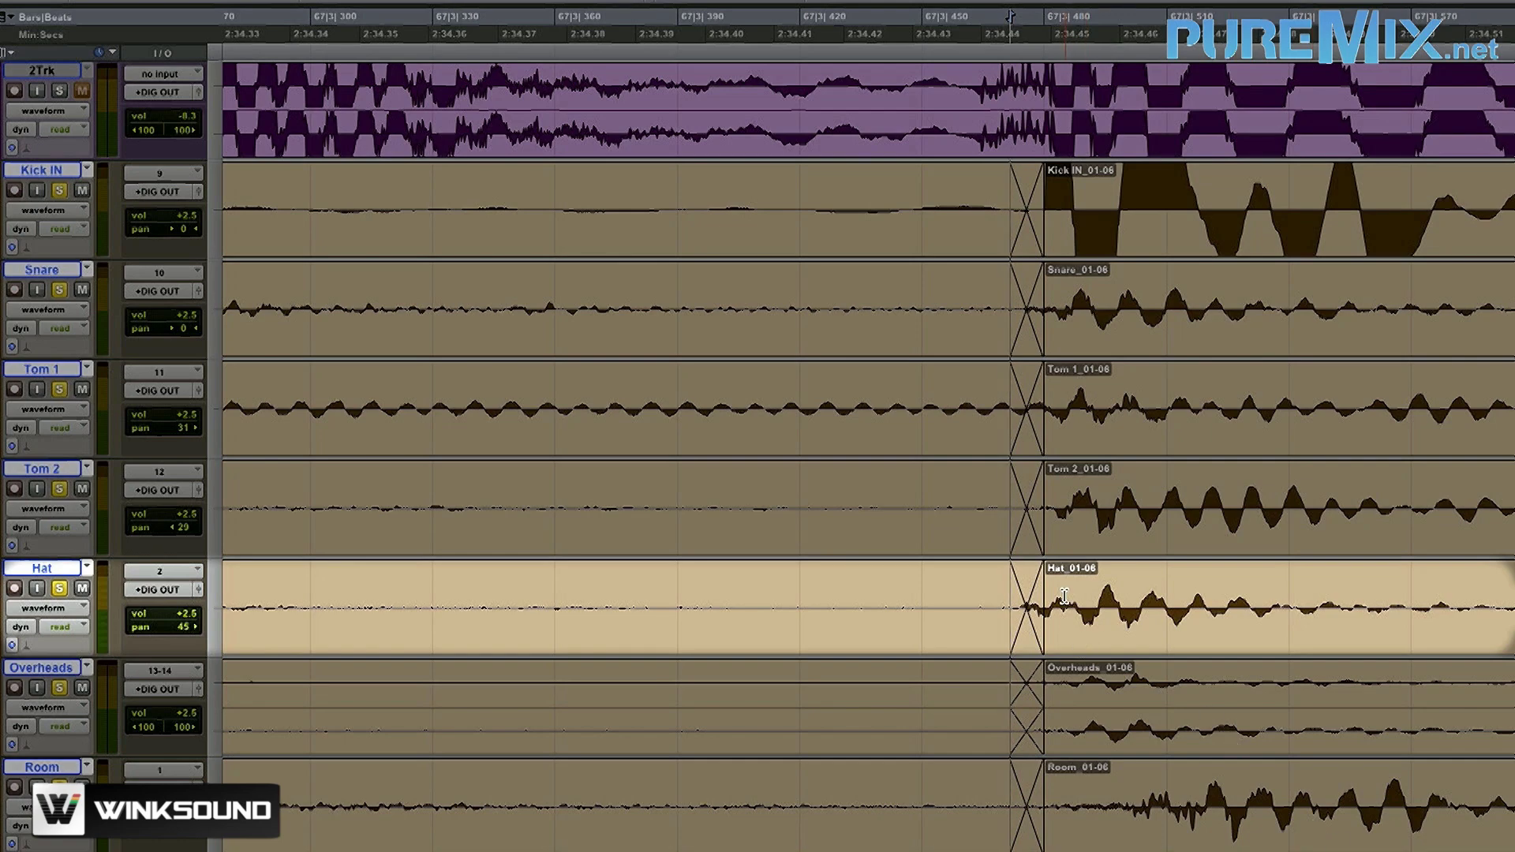
left_click_drag(1058, 597, 912, 603)
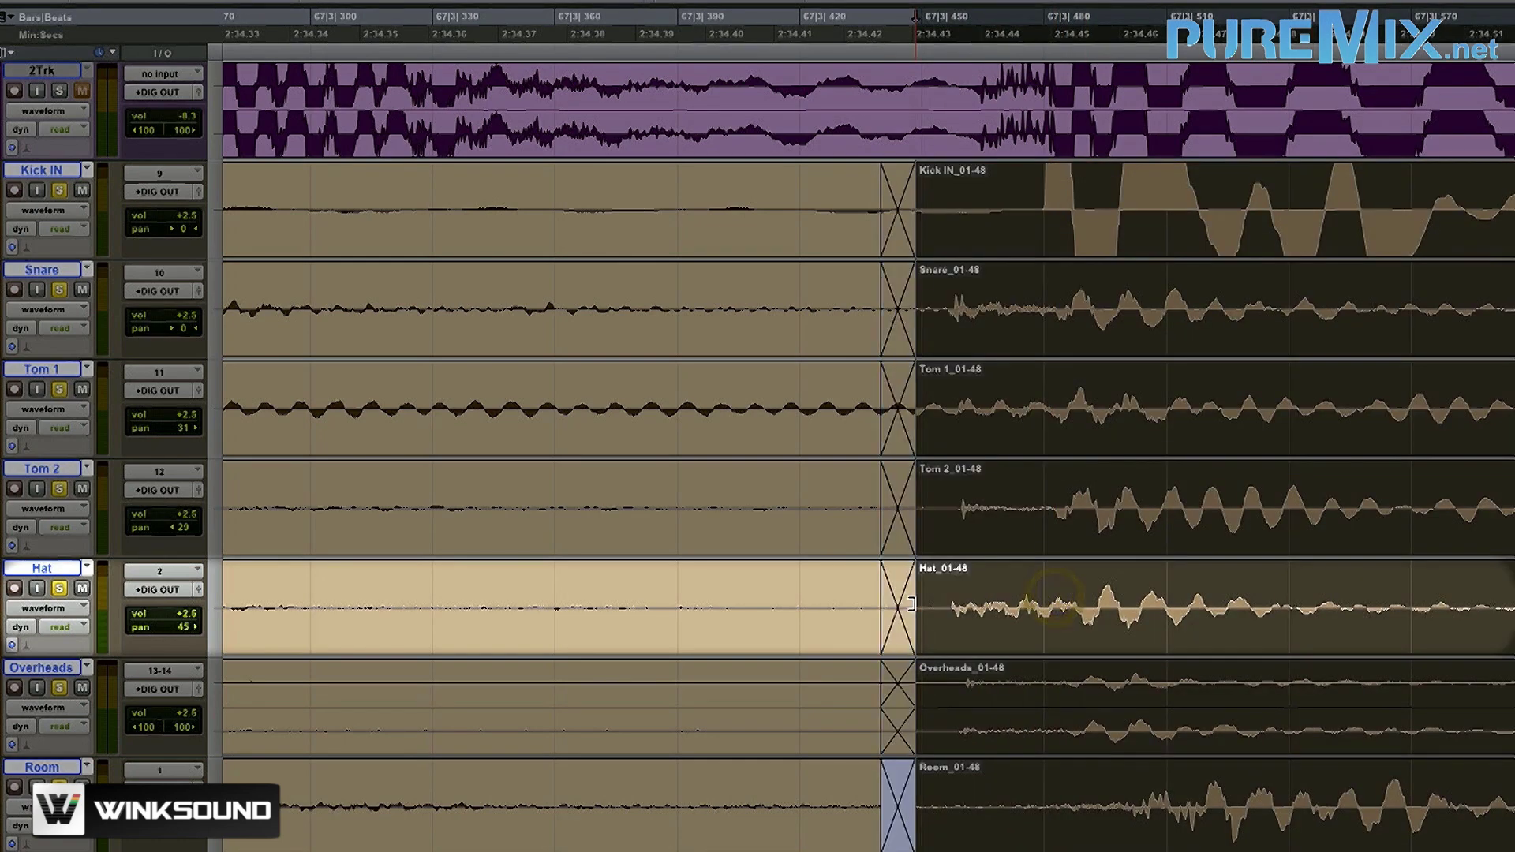